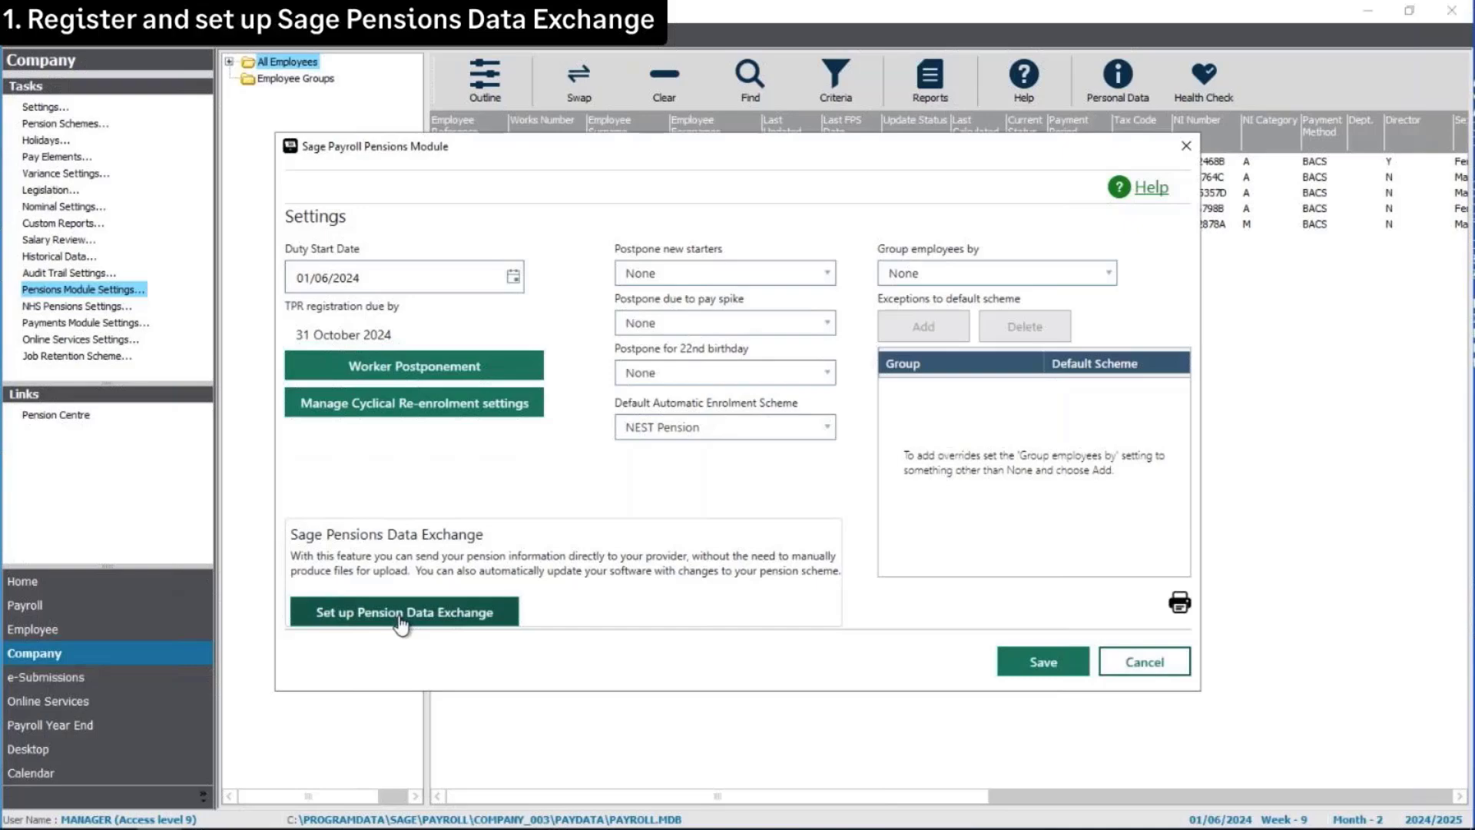
Launch Set up Pension Data Exchange and move past the introduction to the two-step setup list
left_click(400, 622)
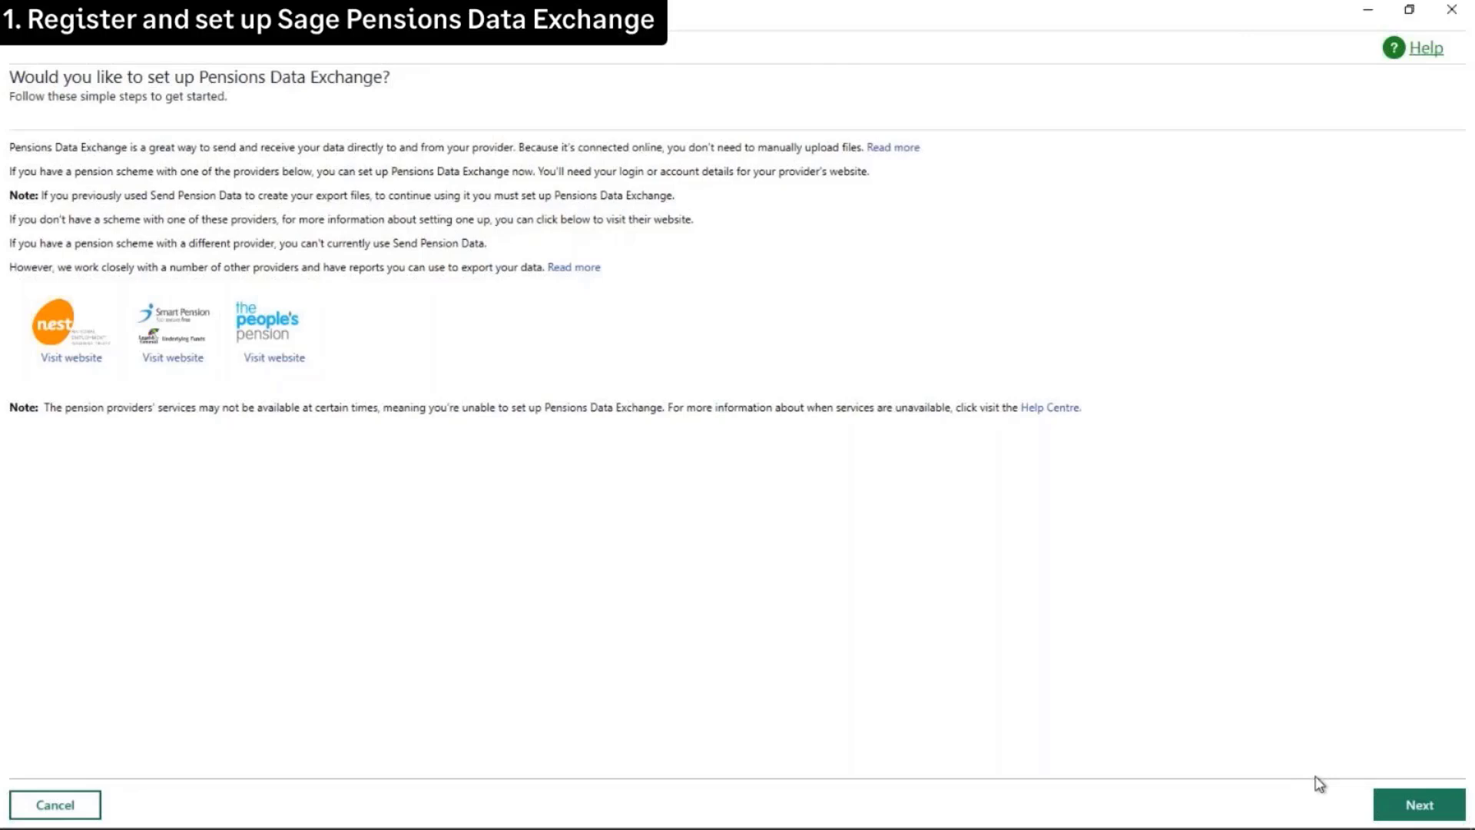
left_click(1407, 809)
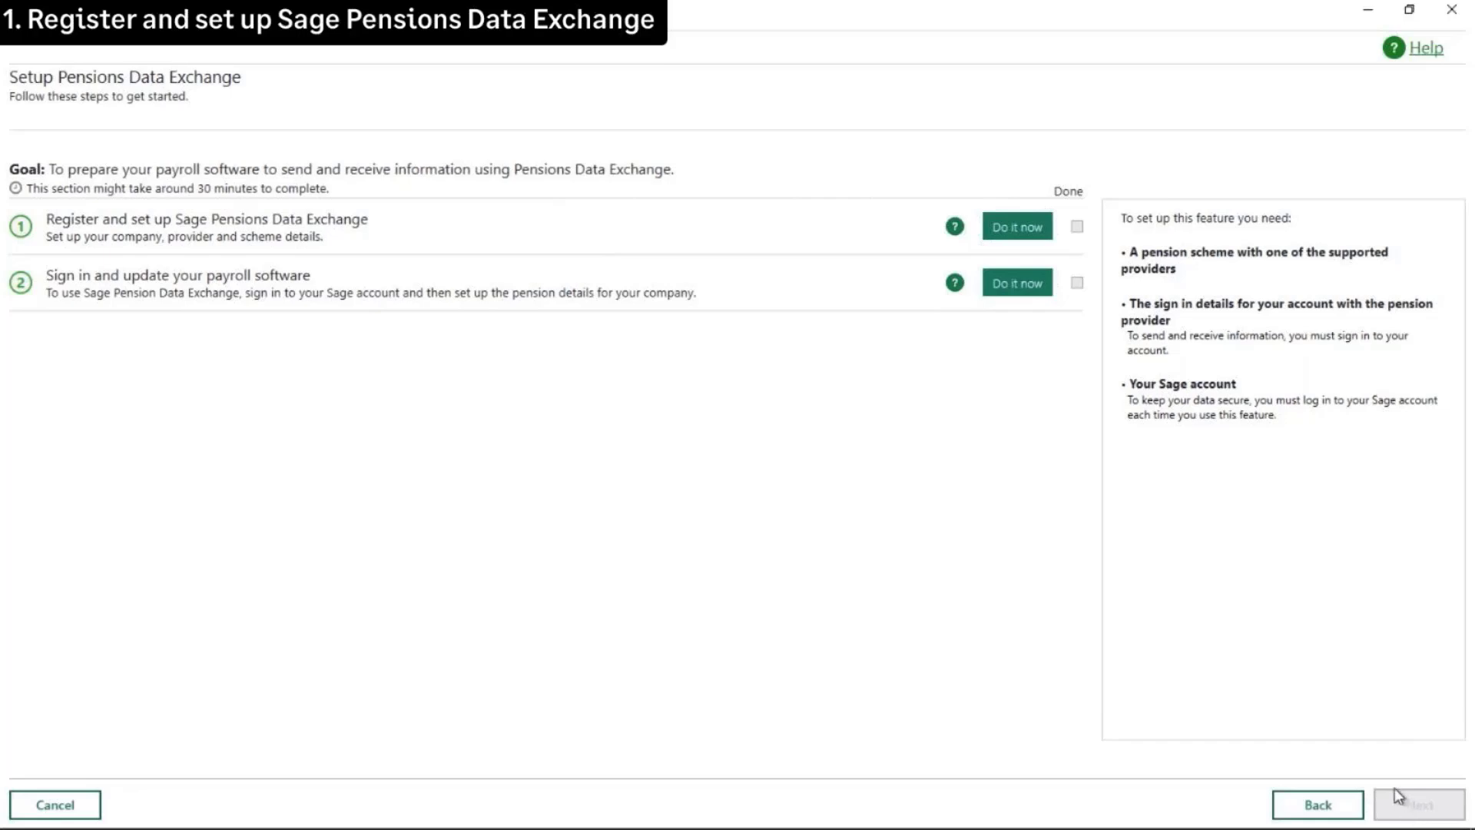
Begin step 1 and sign in to Sage ID with the saved account e-mail and password
left_click(1014, 230)
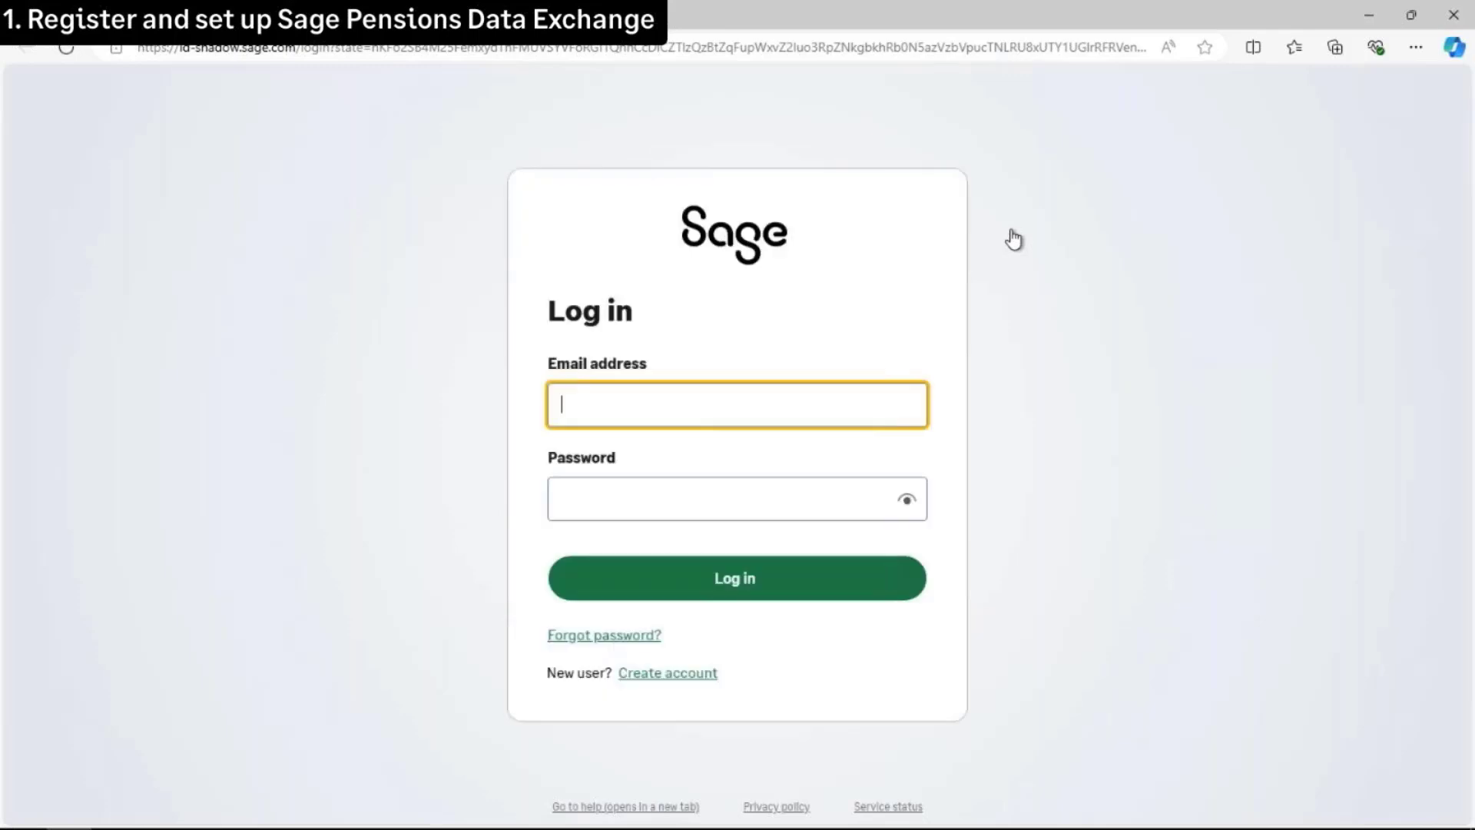
type("sa")
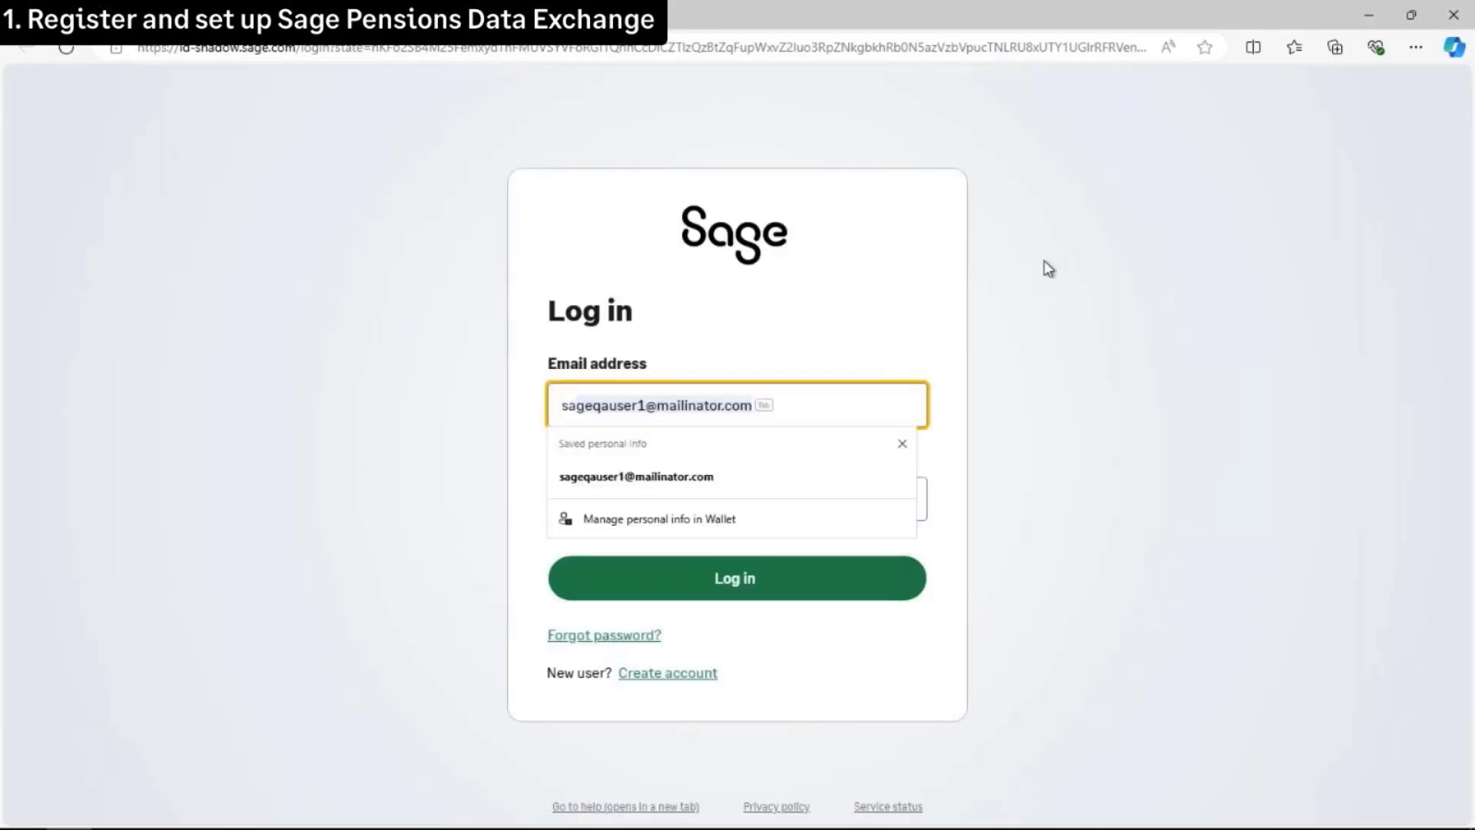
left_click(732, 477)
left_click(711, 498)
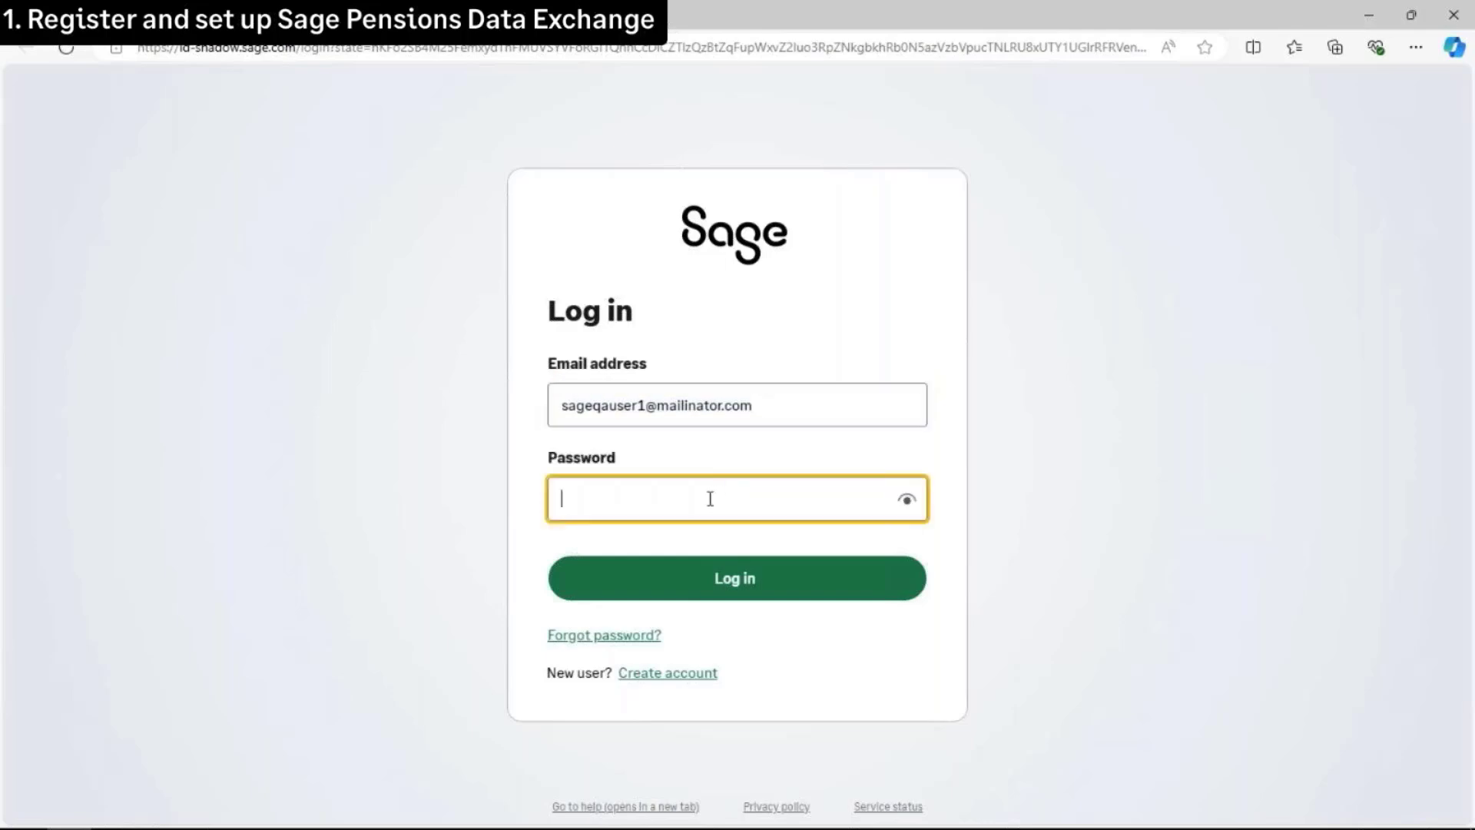
type("••••••••")
left_click(732, 544)
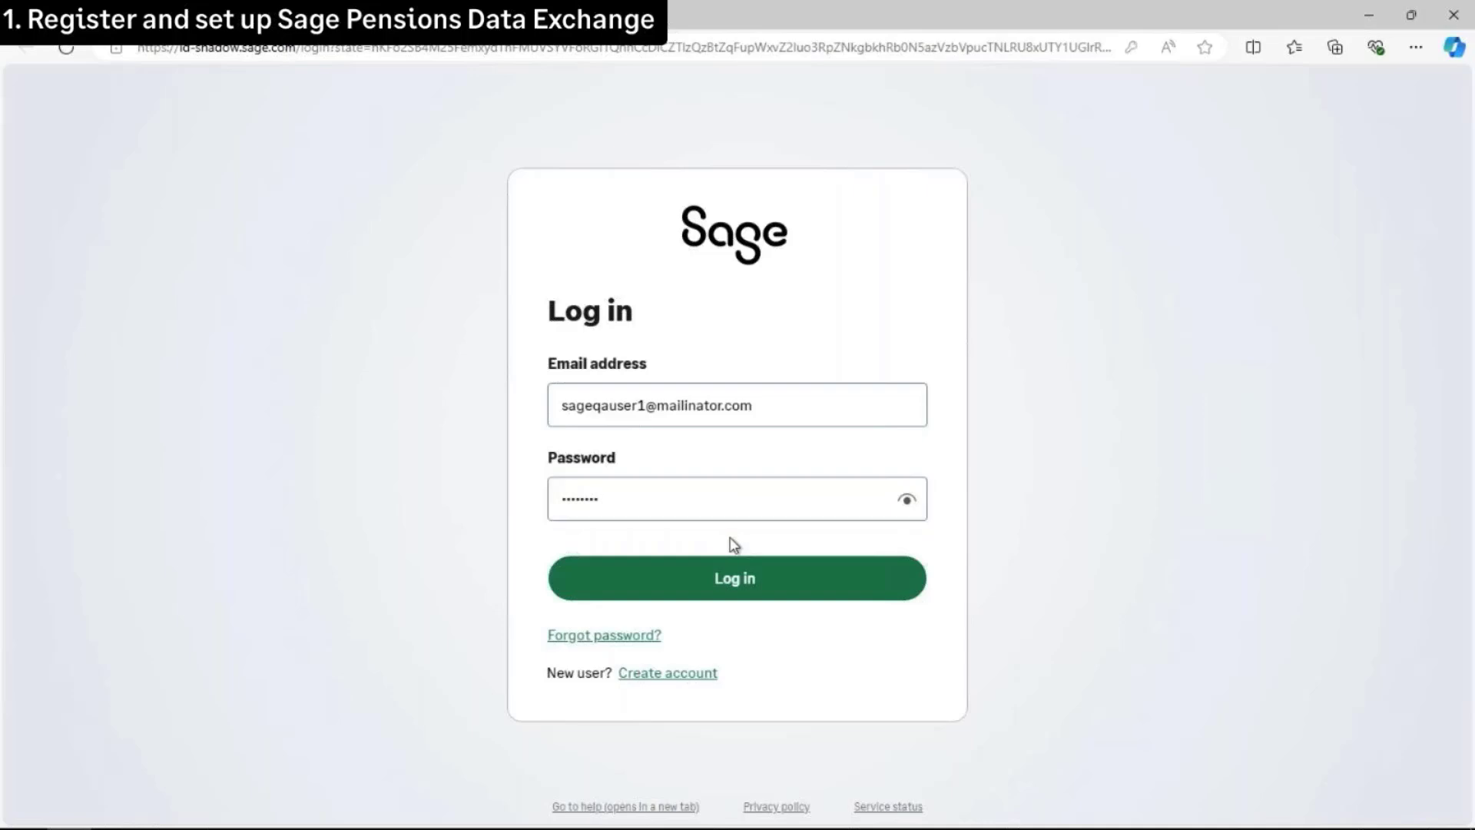
left_click(734, 580)
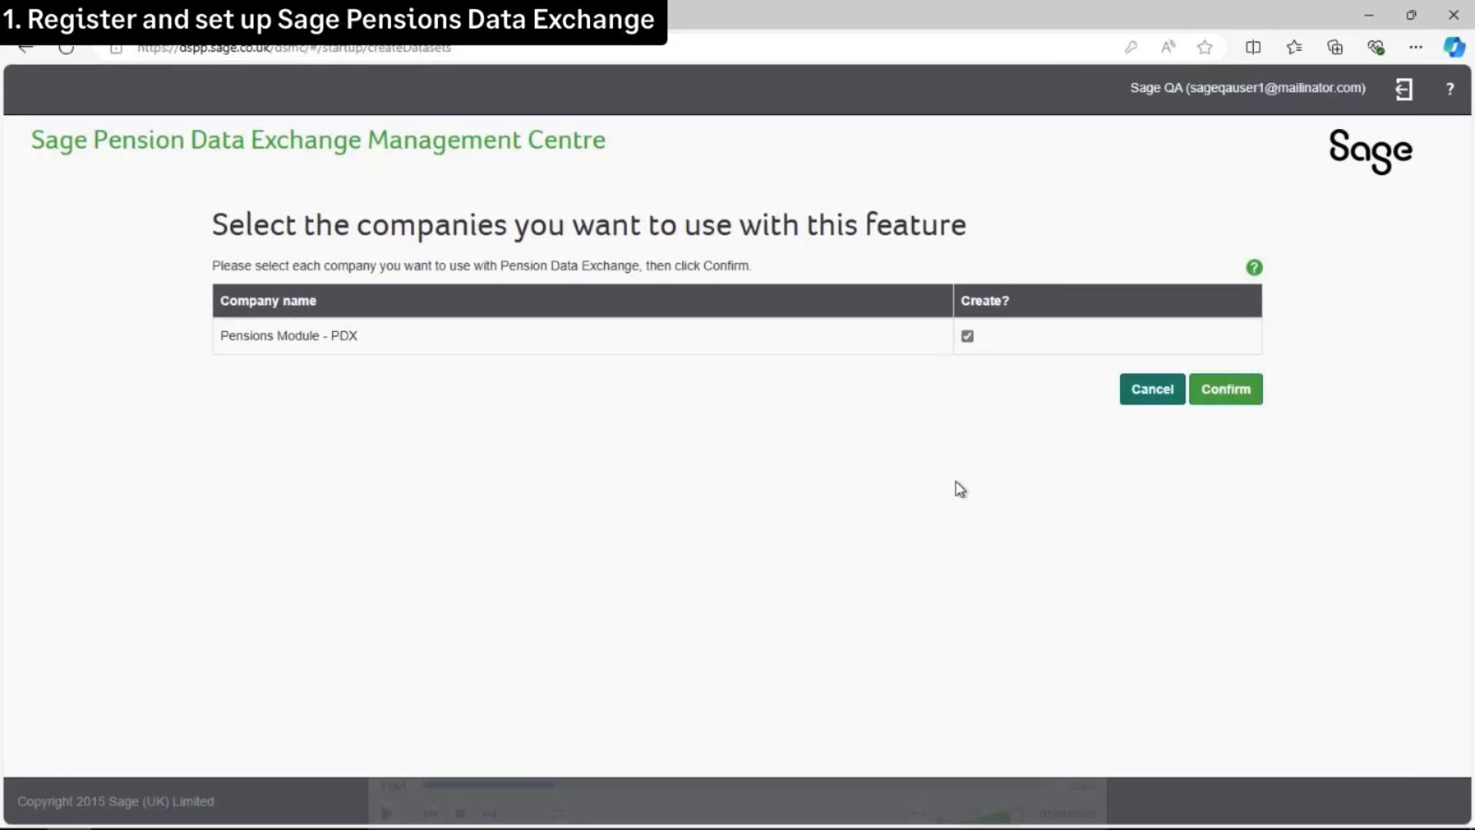
Confirm creation of the Pensions Module - PDX company and go to Manage pension accounts
left_click(1235, 400)
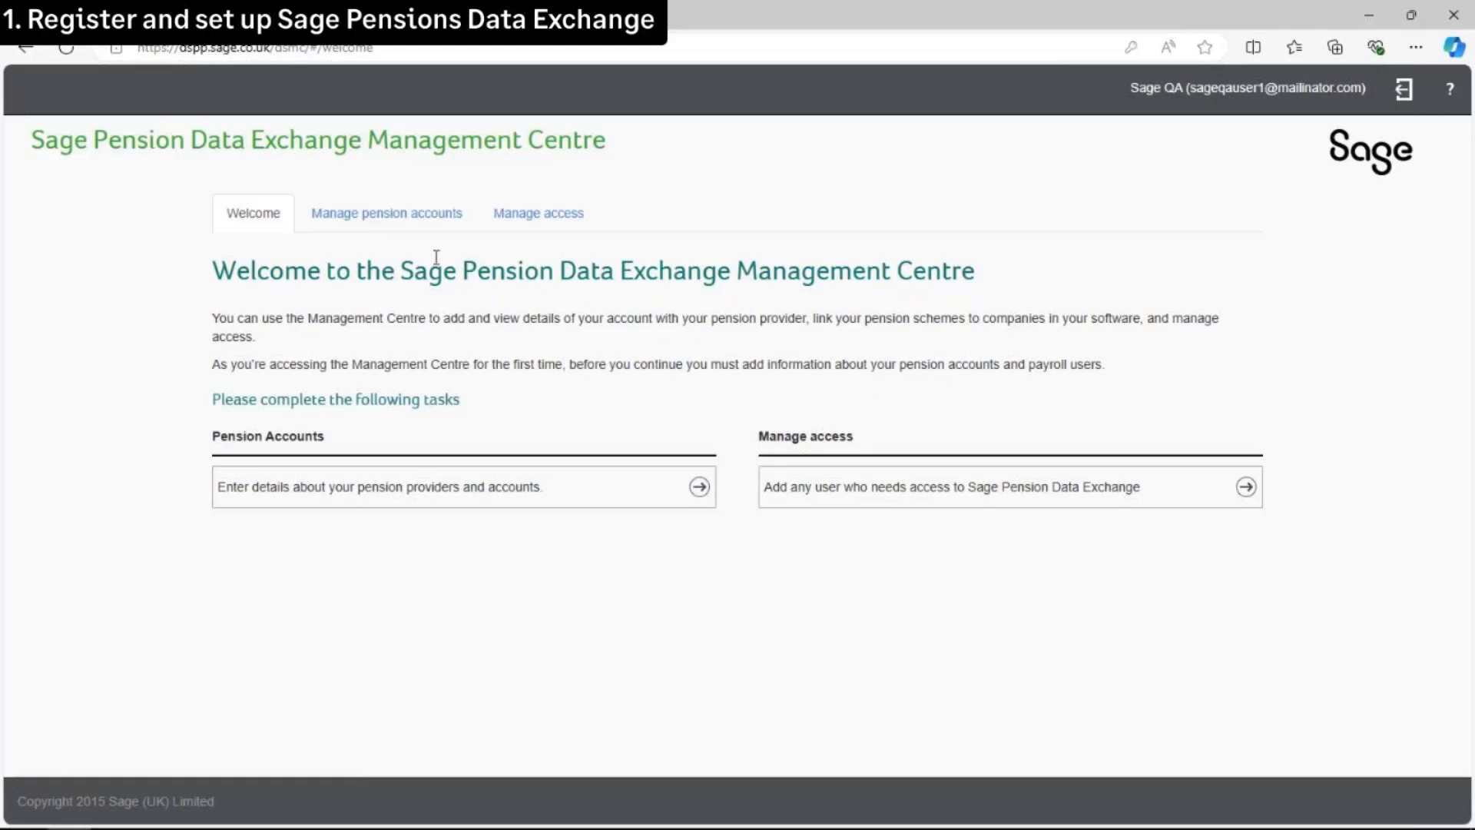
left_click(396, 220)
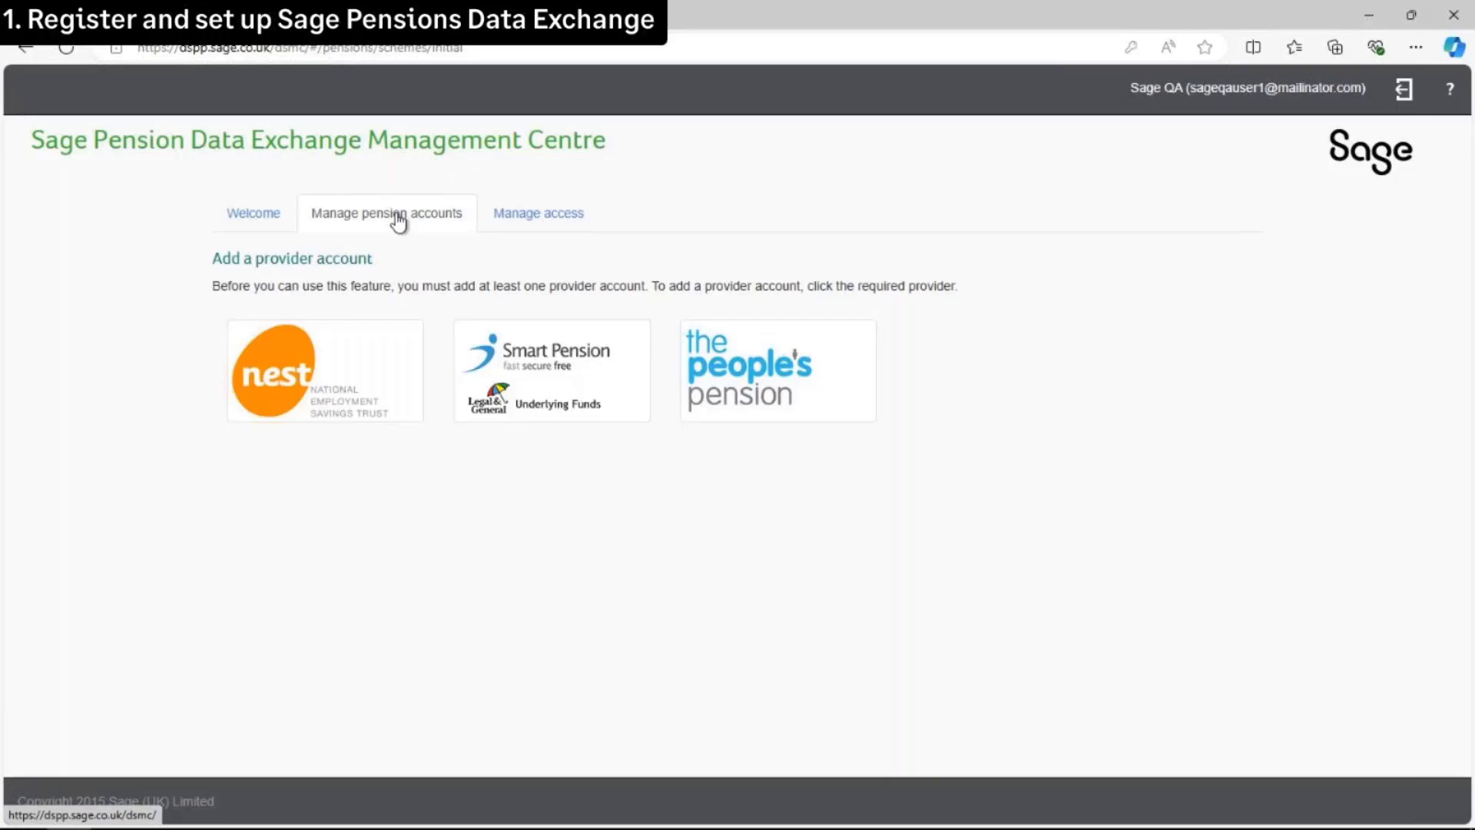
Add and save a NEST account with the employer ID, user name and password
left_click(340, 377)
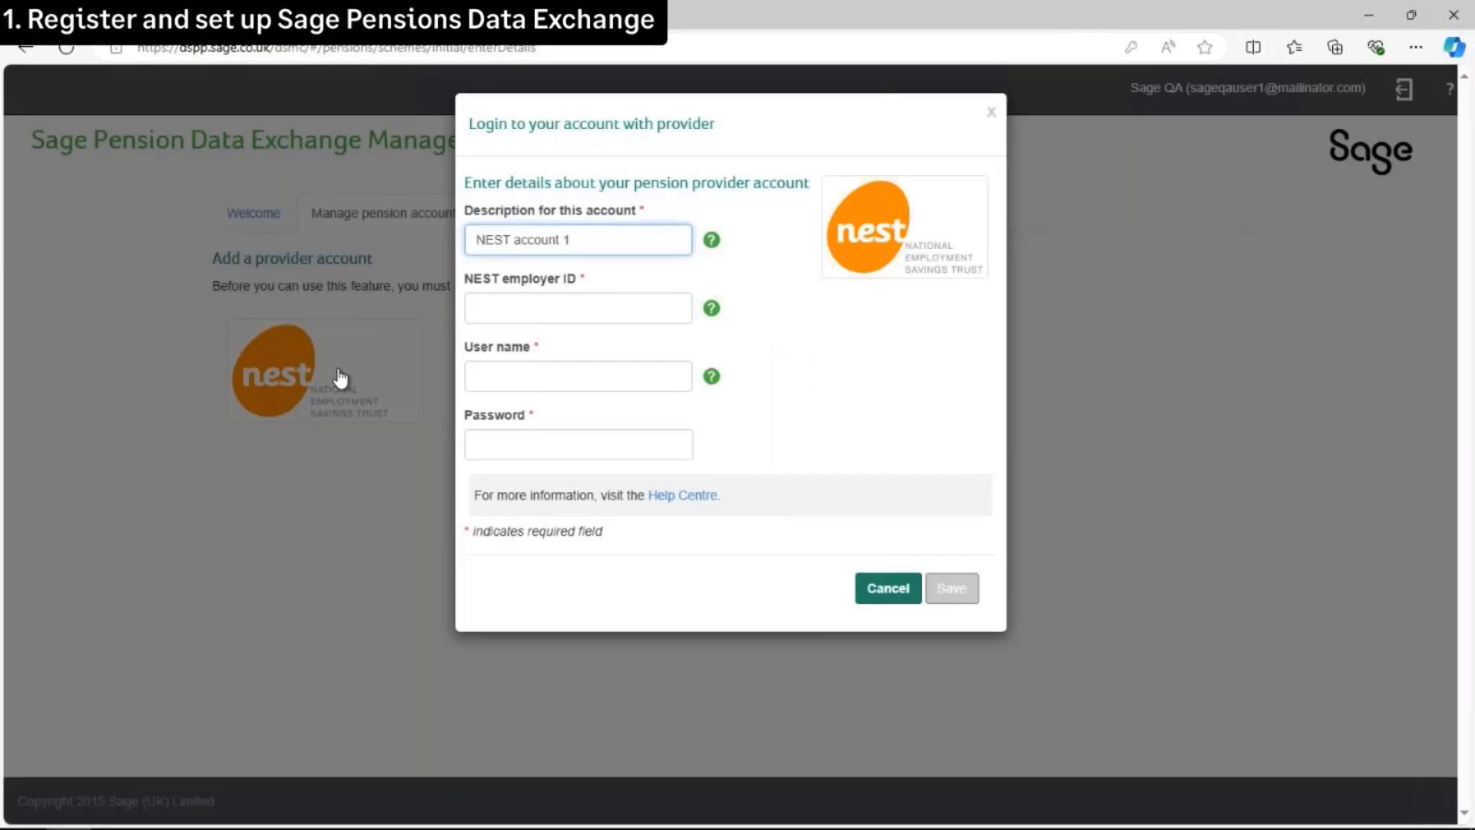
left_click(558, 308)
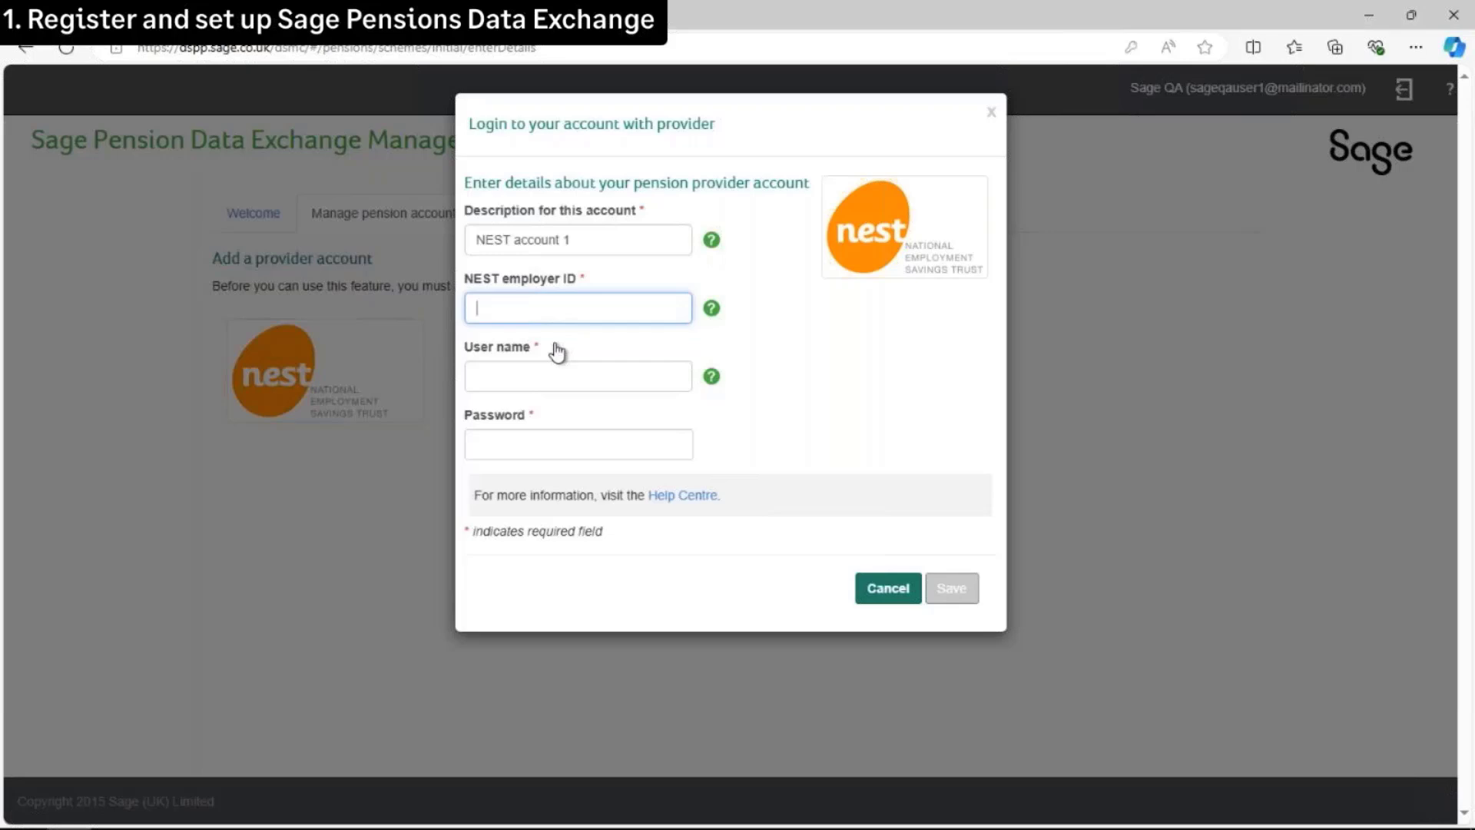
left_click(547, 374)
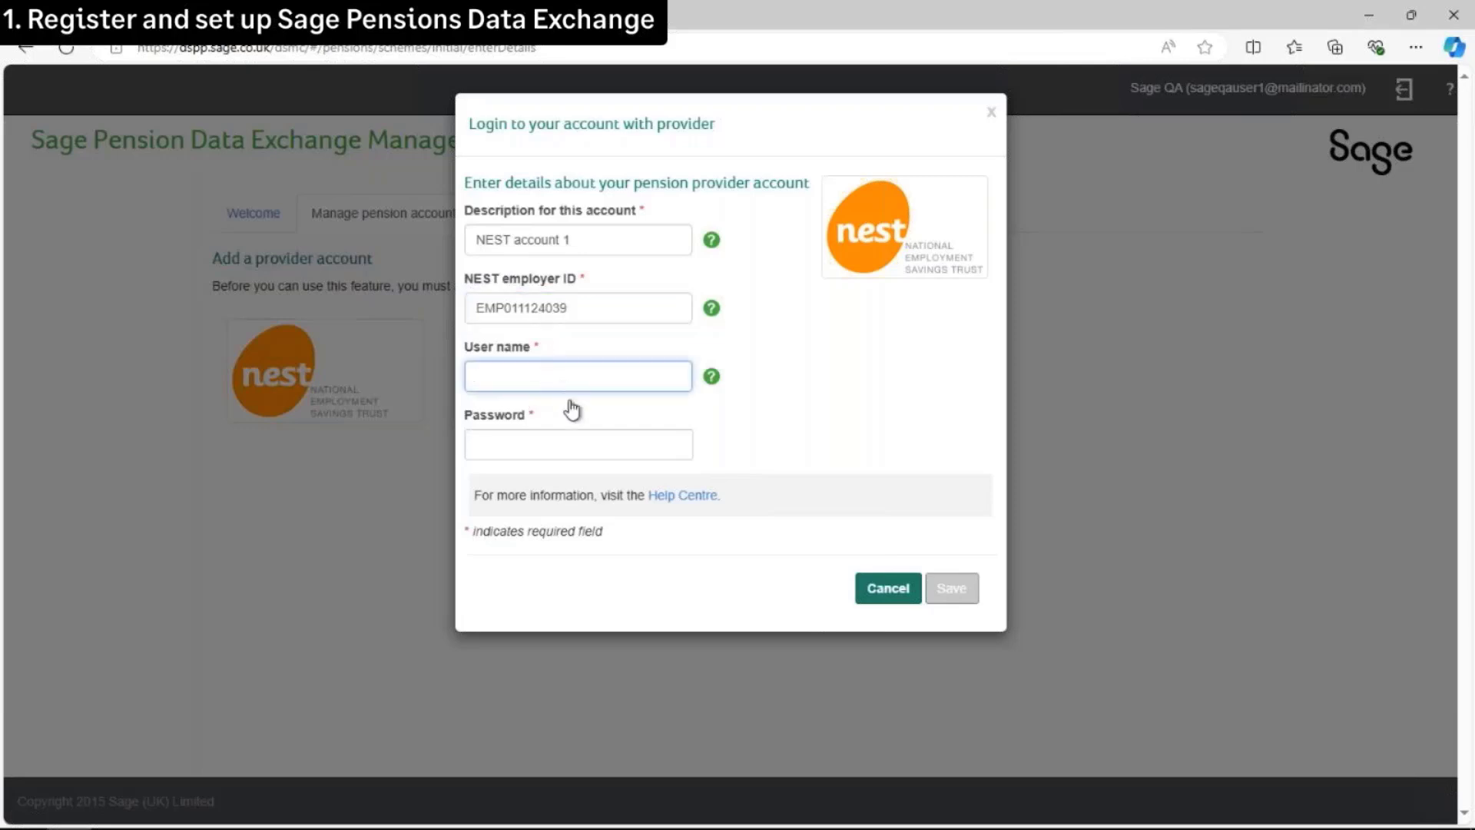
type("sageuserpdx14")
left_click(552, 441)
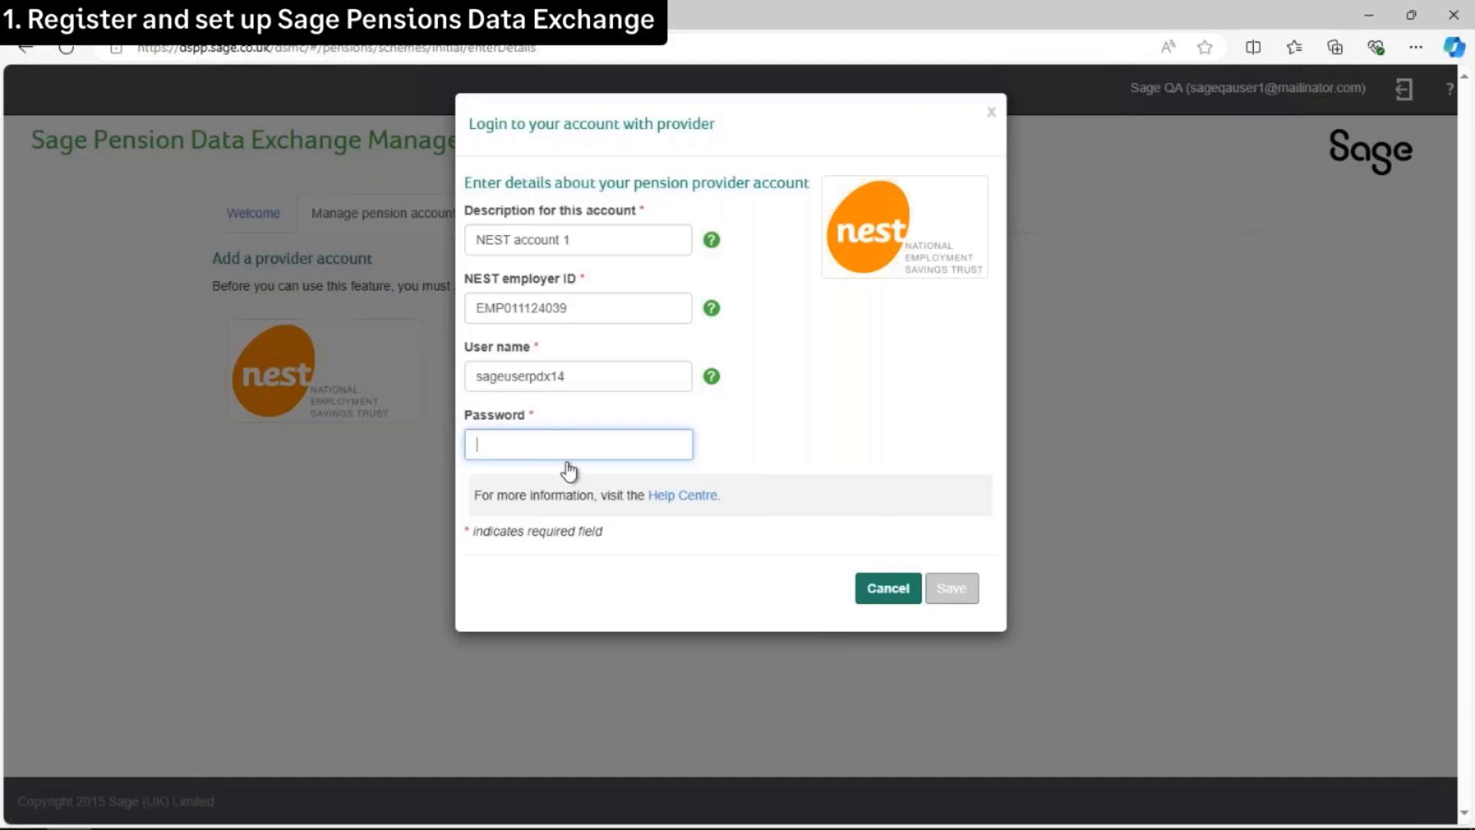
type("••••••••")
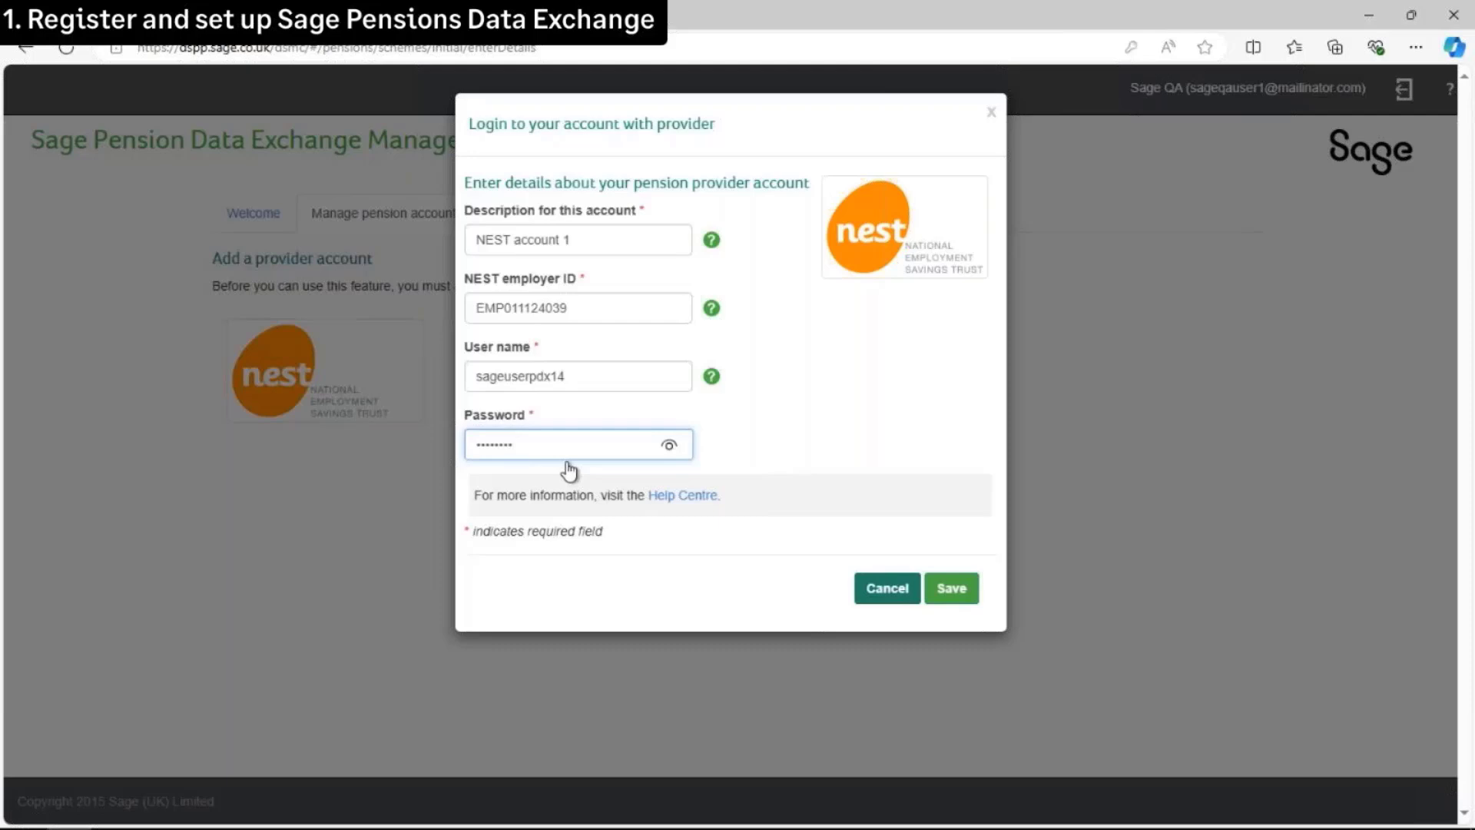
left_click(953, 604)
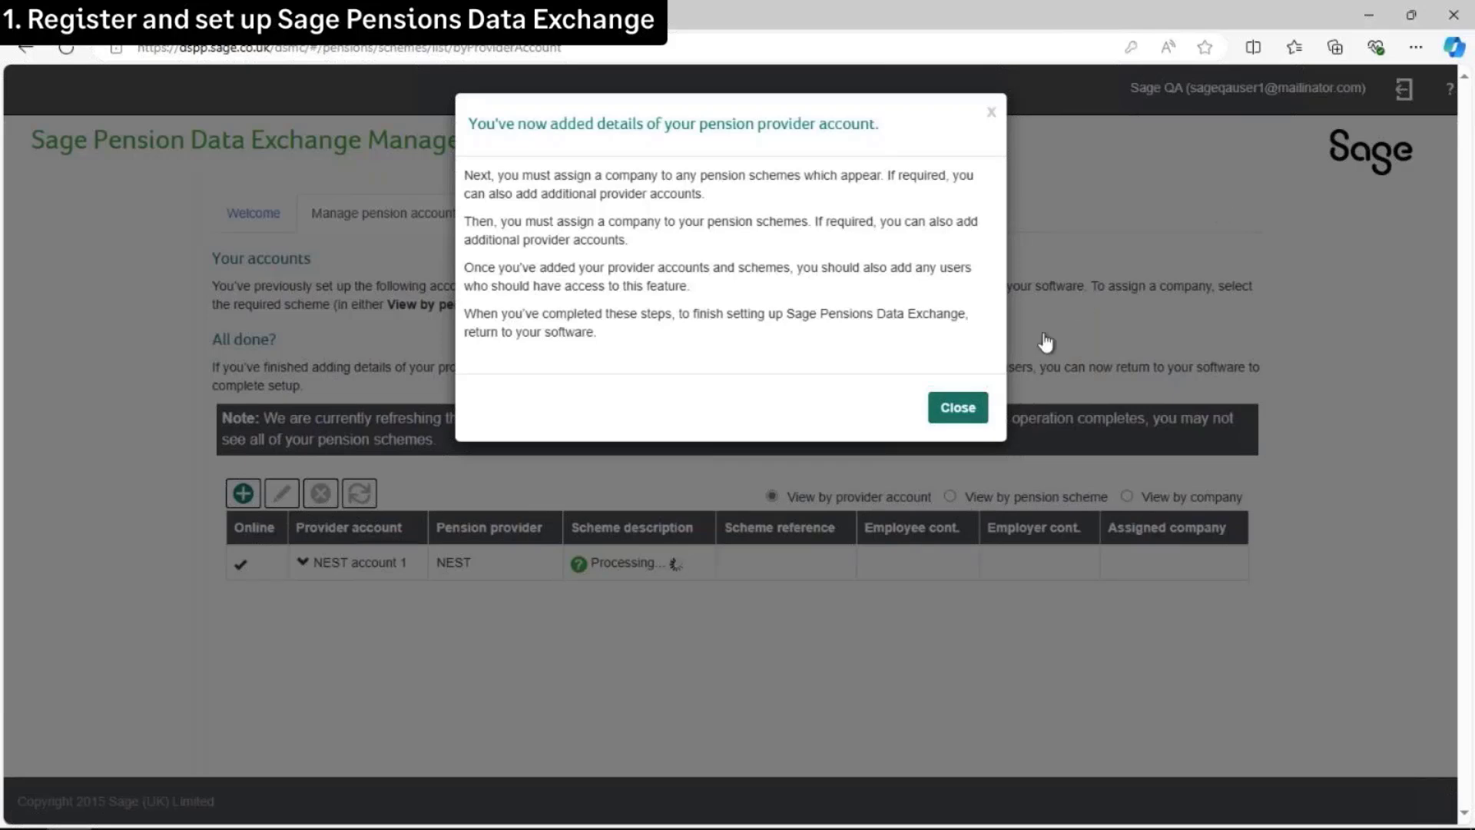
Close the account-added confirmation and wait for NEST's Monthly and Weekly Pay schemes to load
left_click(958, 407)
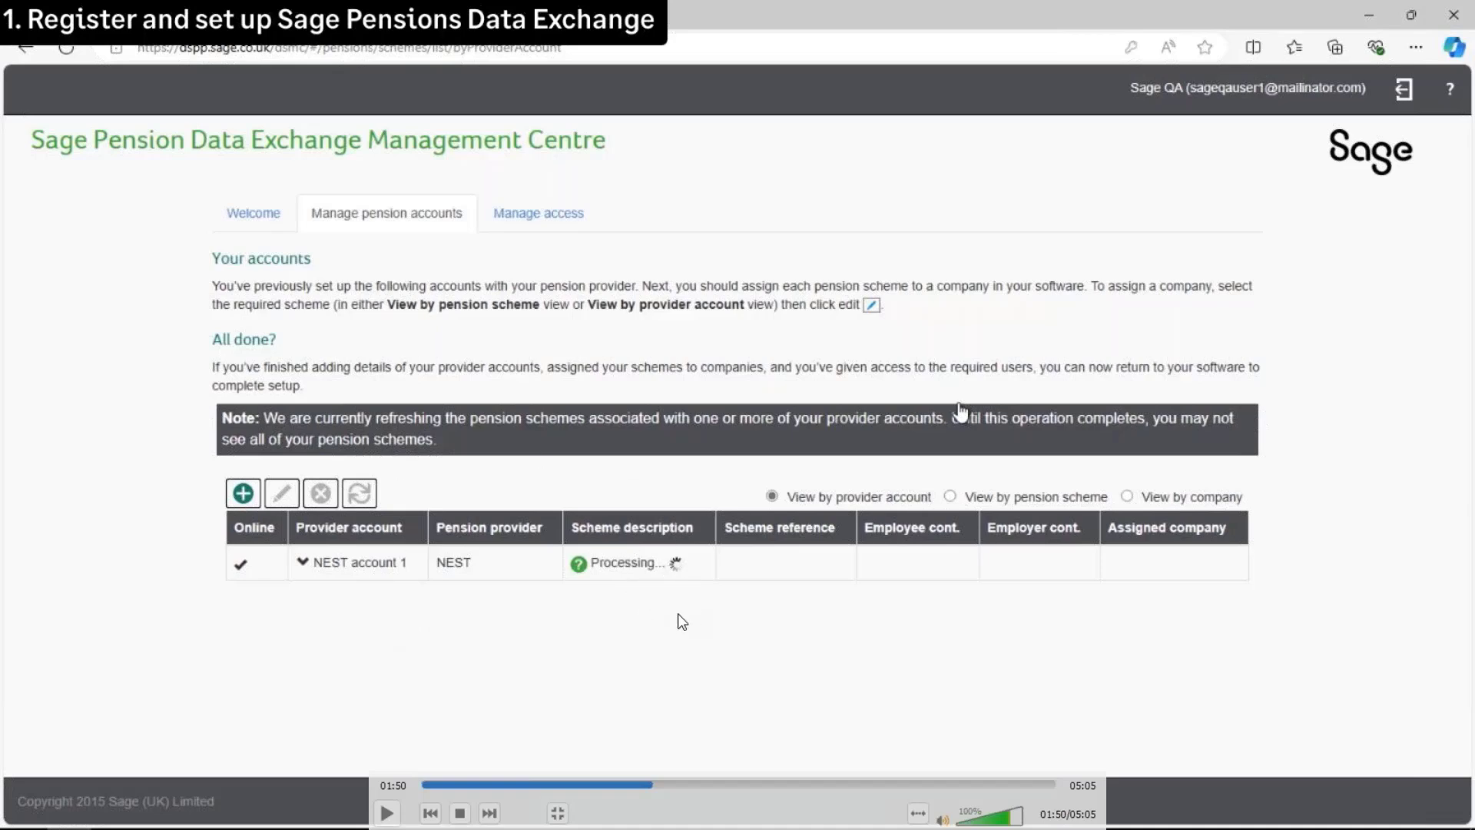
key("space")
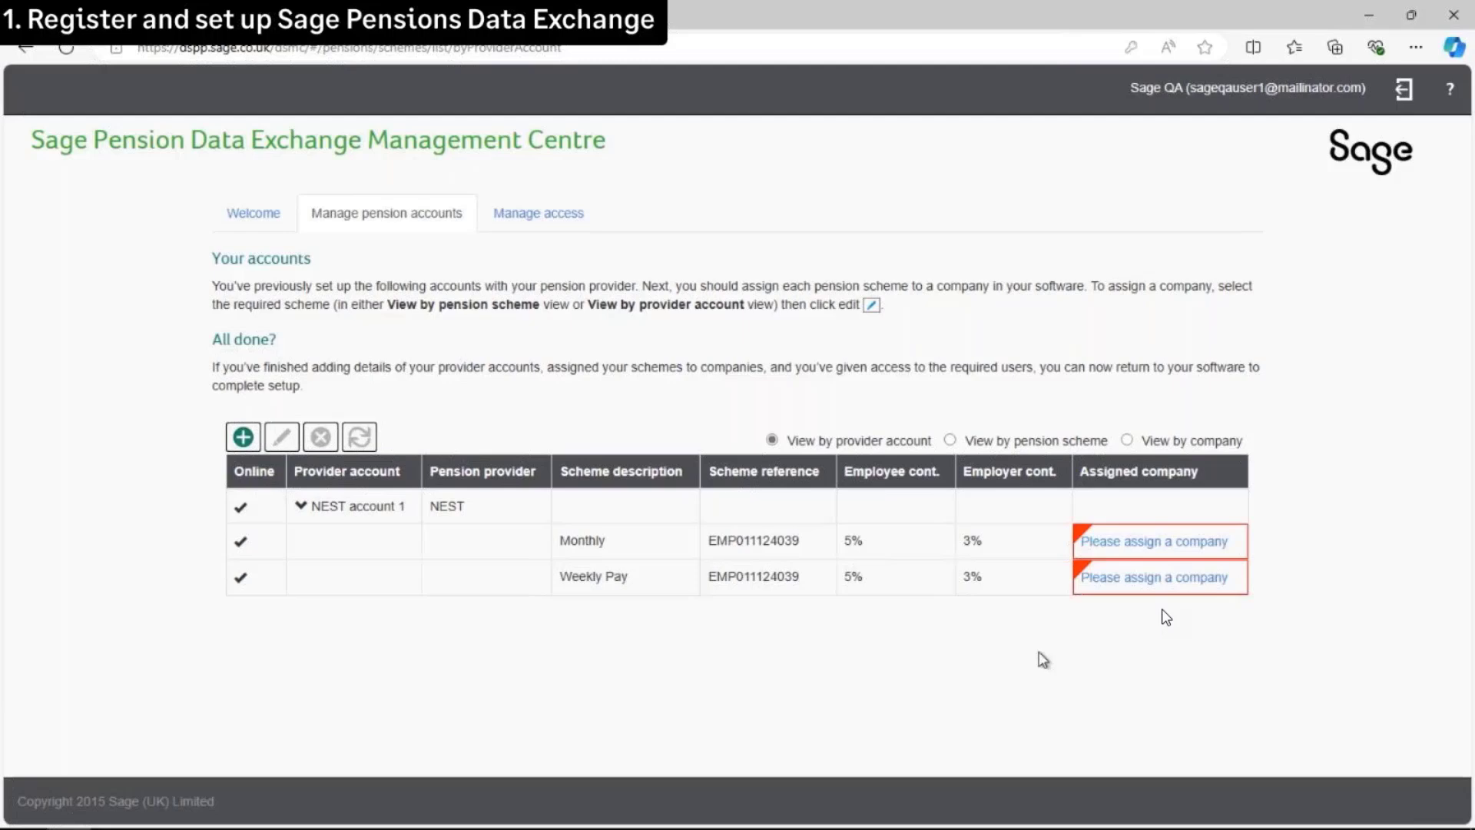
Assign the NEST Monthly and Weekly Pay schemes to the Pensions Module - PDX company
left_click(1162, 543)
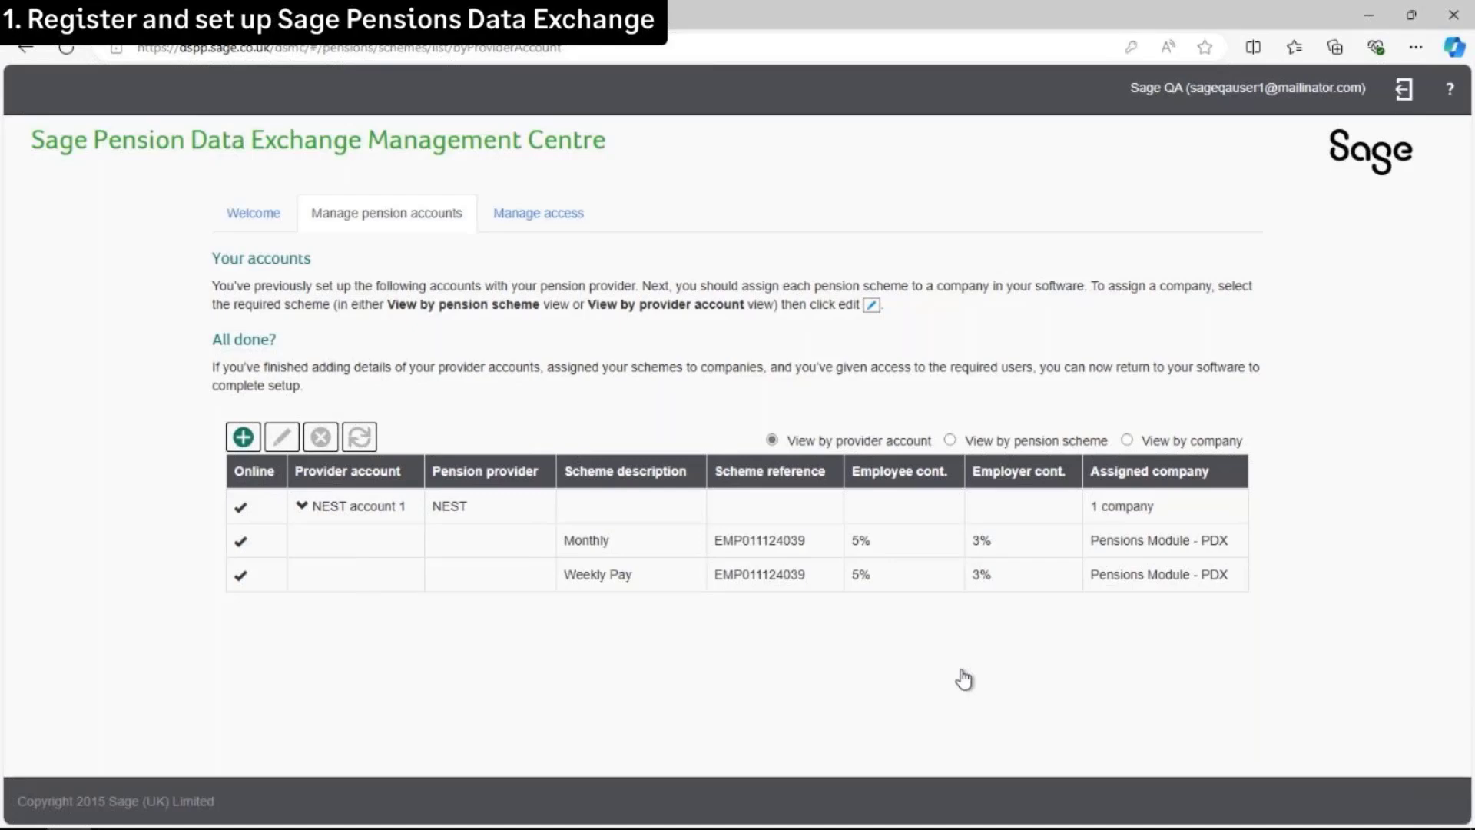
Close the Management Centre and tick step 1, Register and set up, as done
left_click(1454, 17)
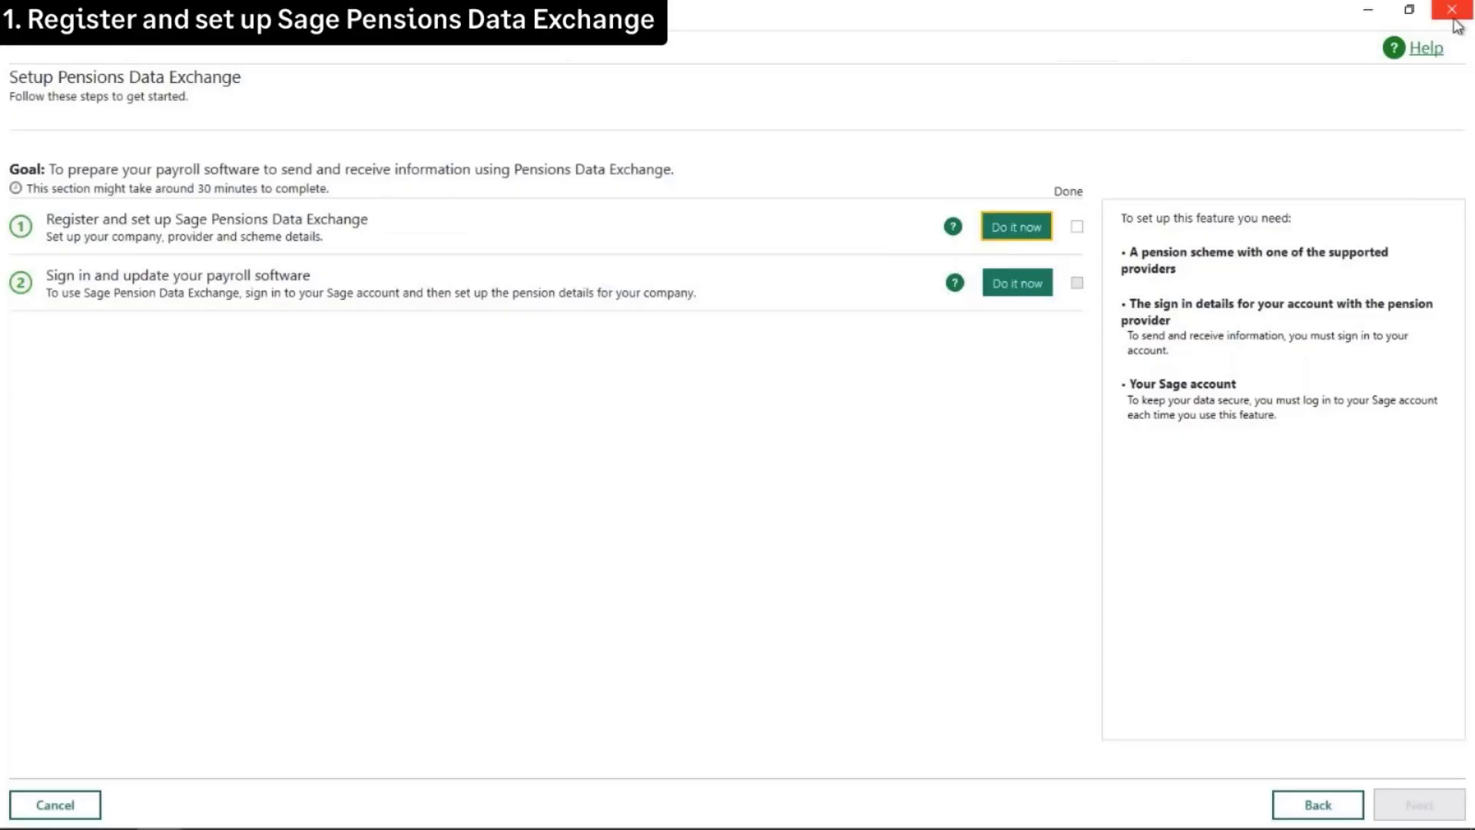
left_click(1077, 227)
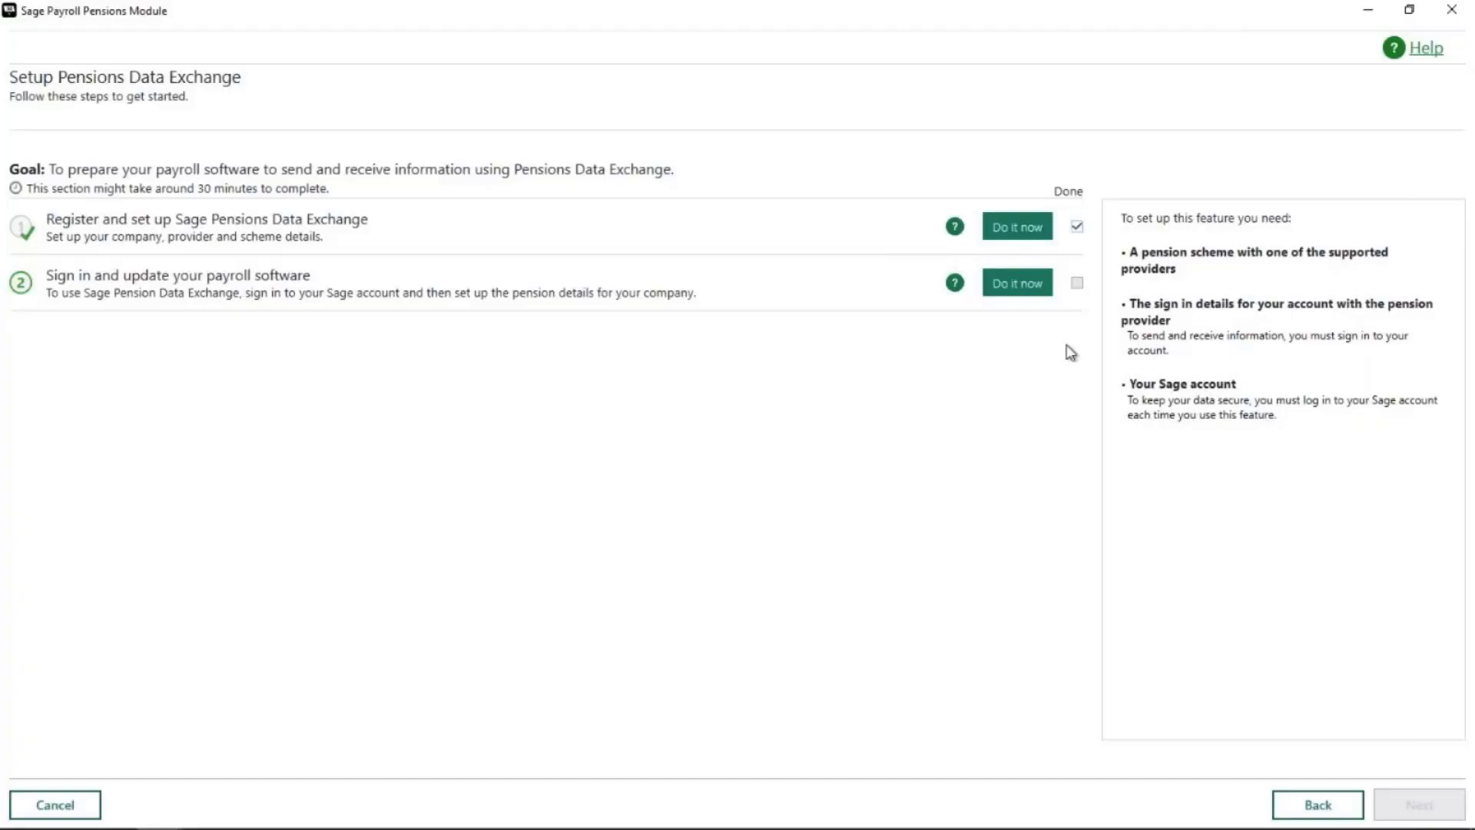
Start Sign in and update, then log in to Sage ID with the account e-mail and password
left_click(1017, 286)
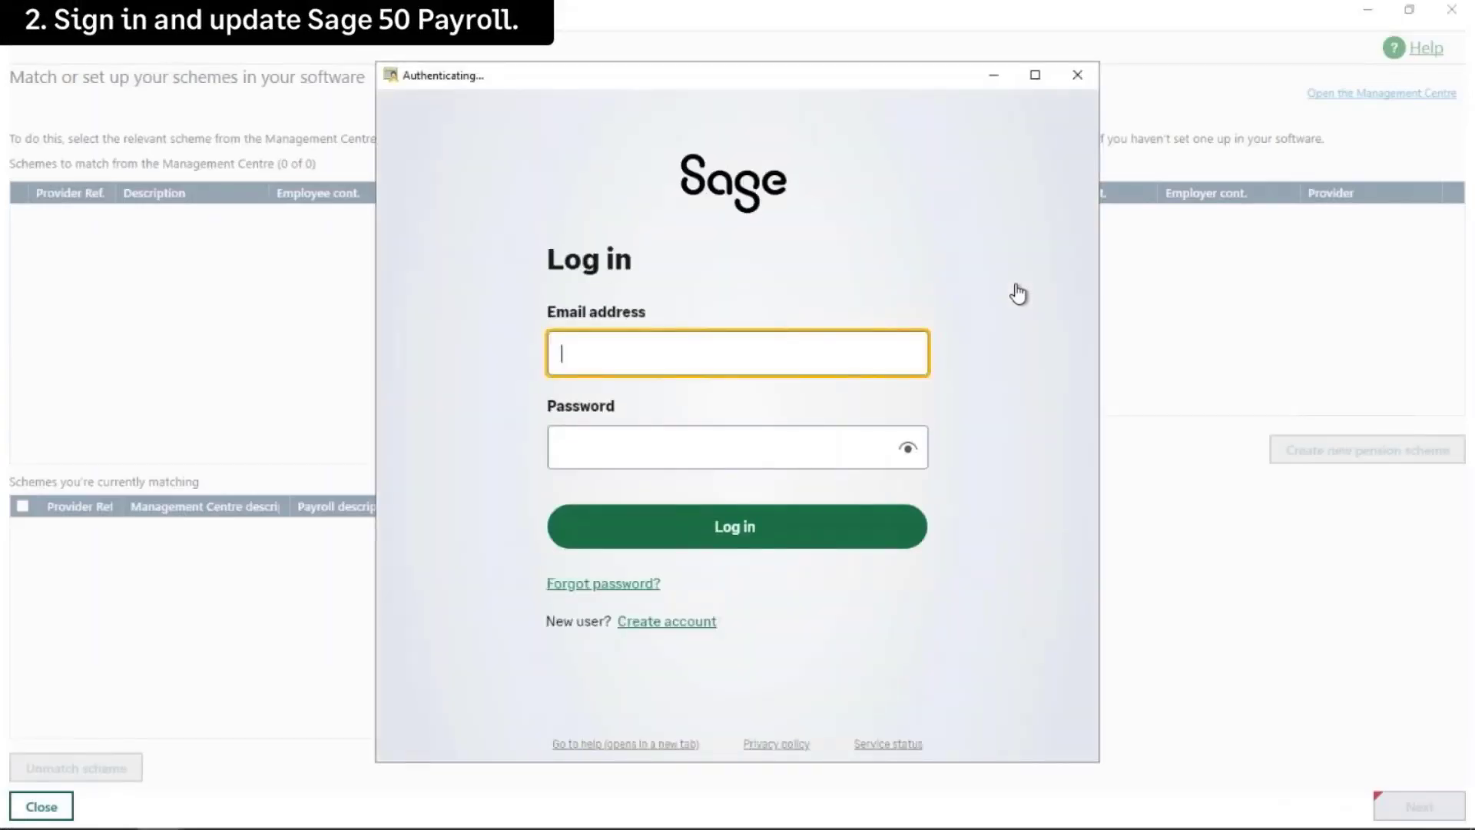
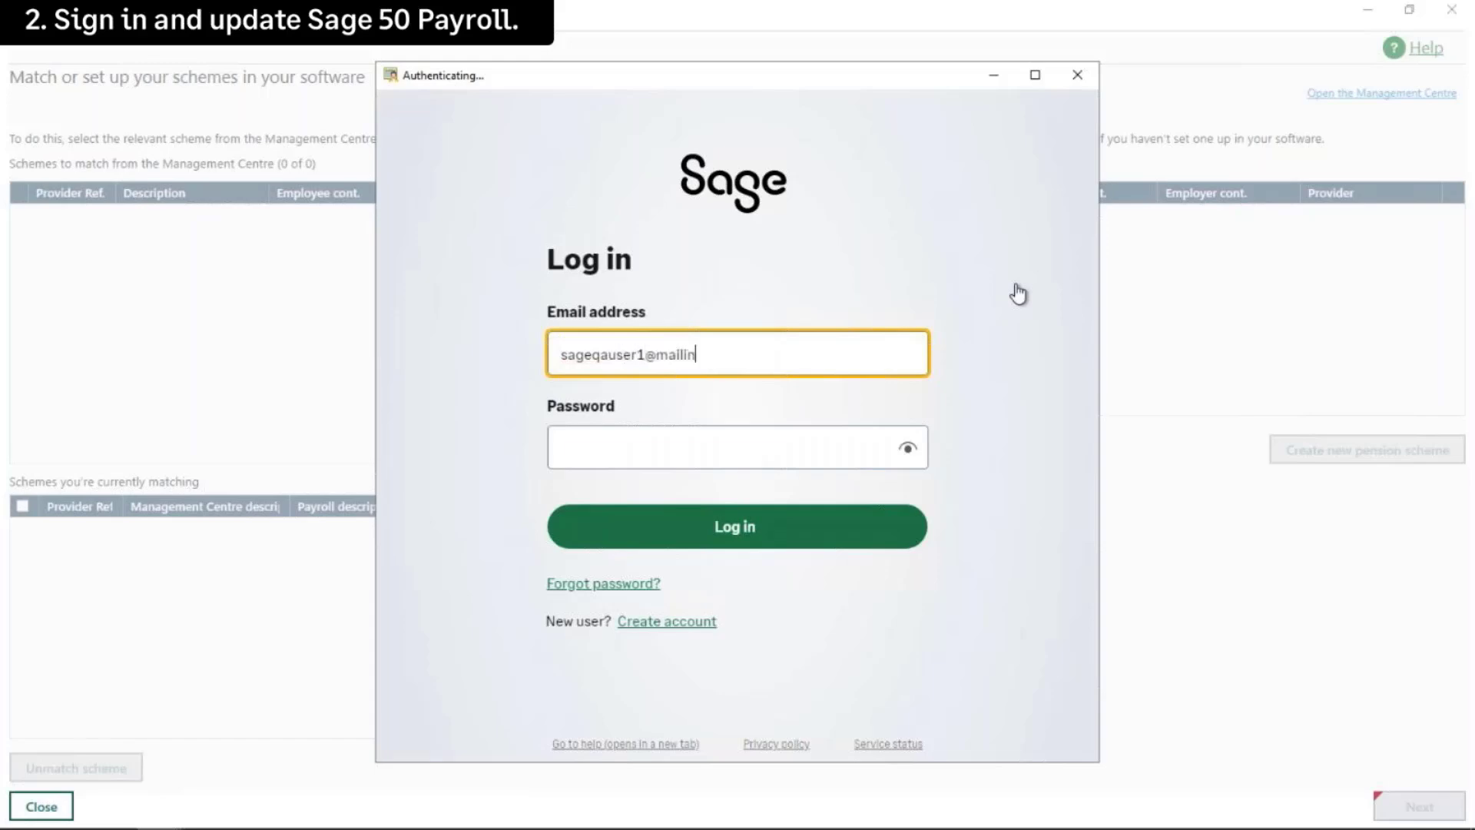
left_click(843, 441)
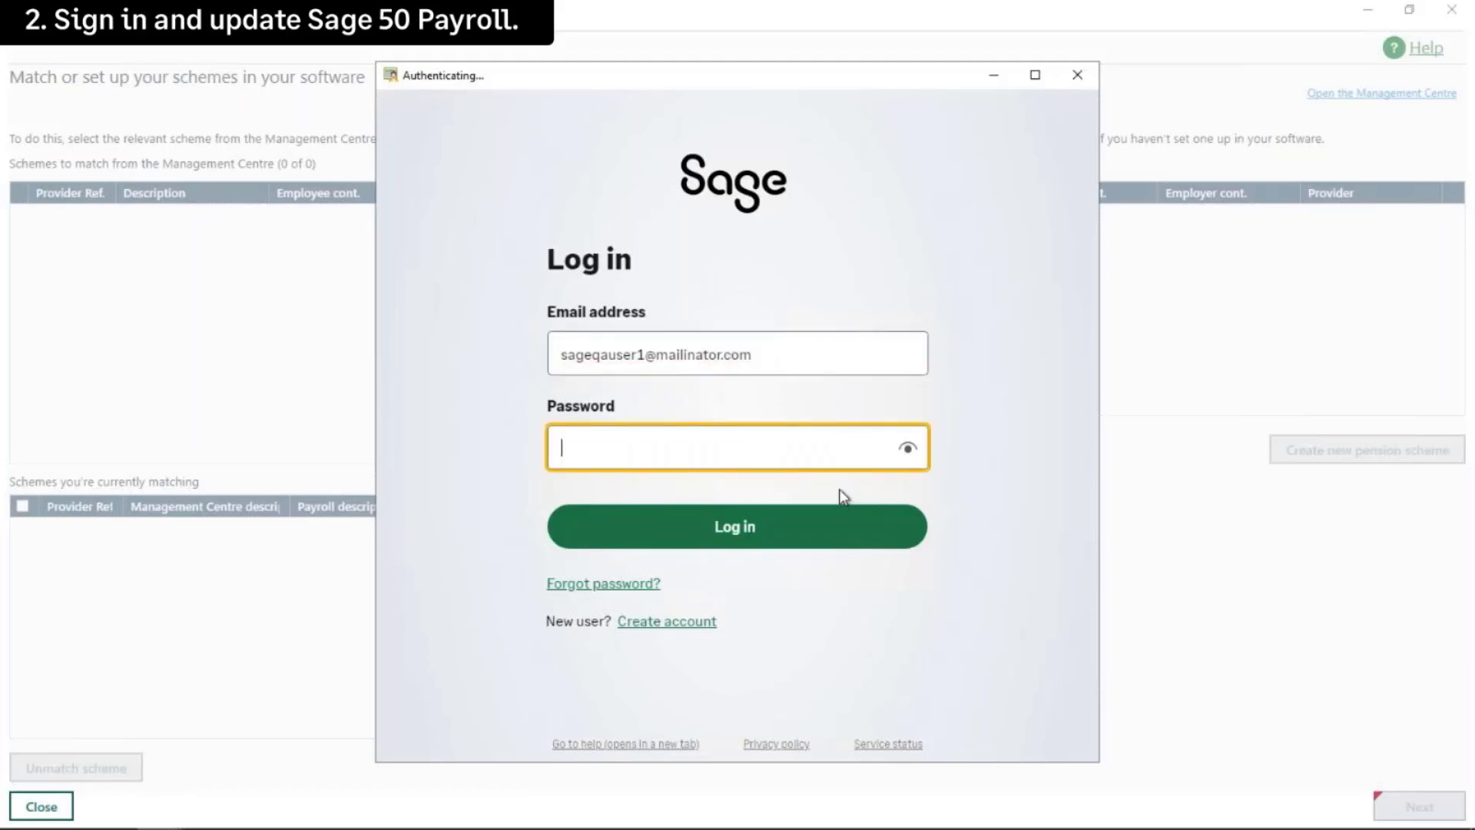
type("********")
key("Return")
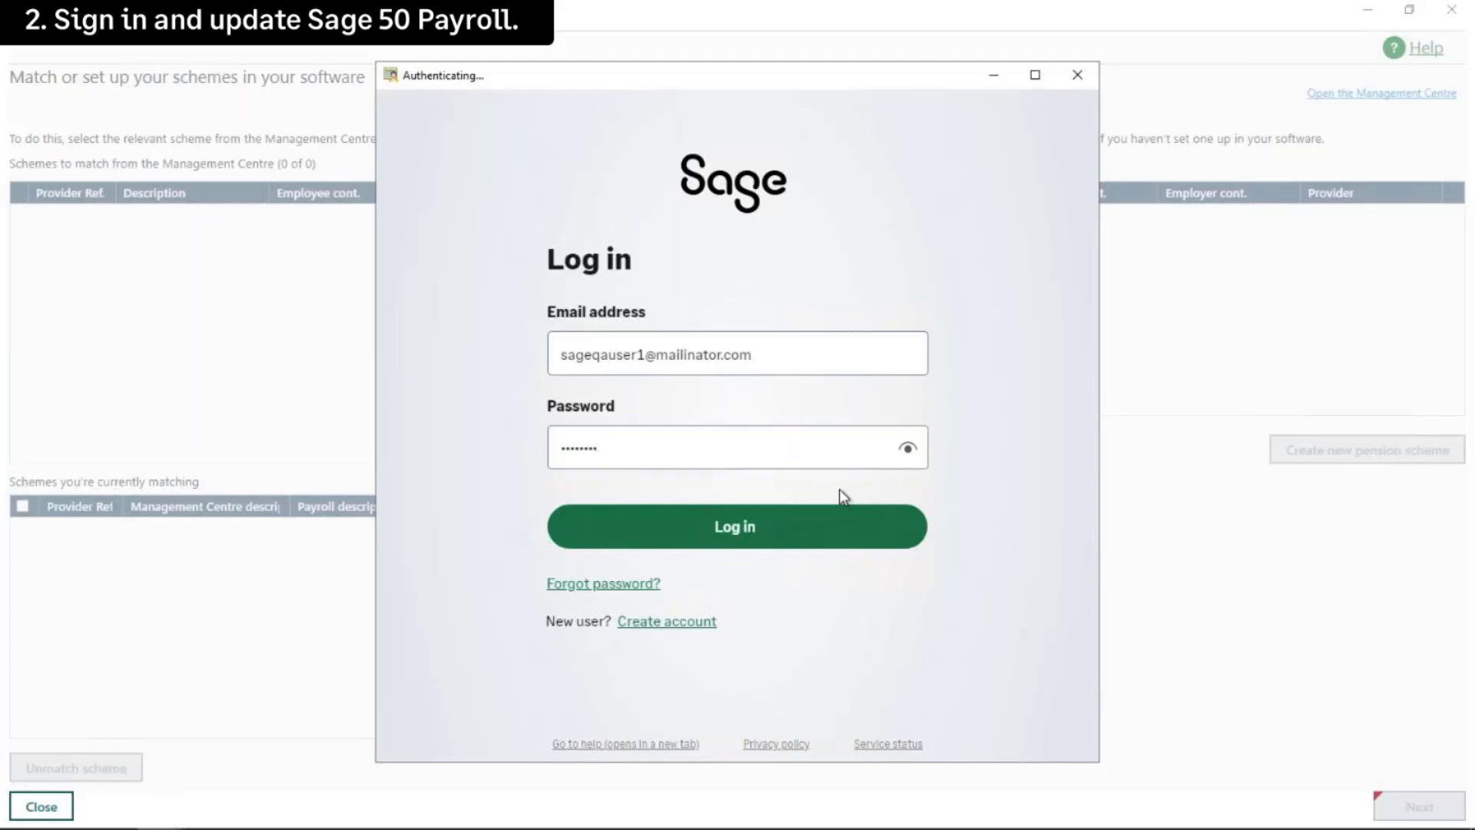
left_click(748, 540)
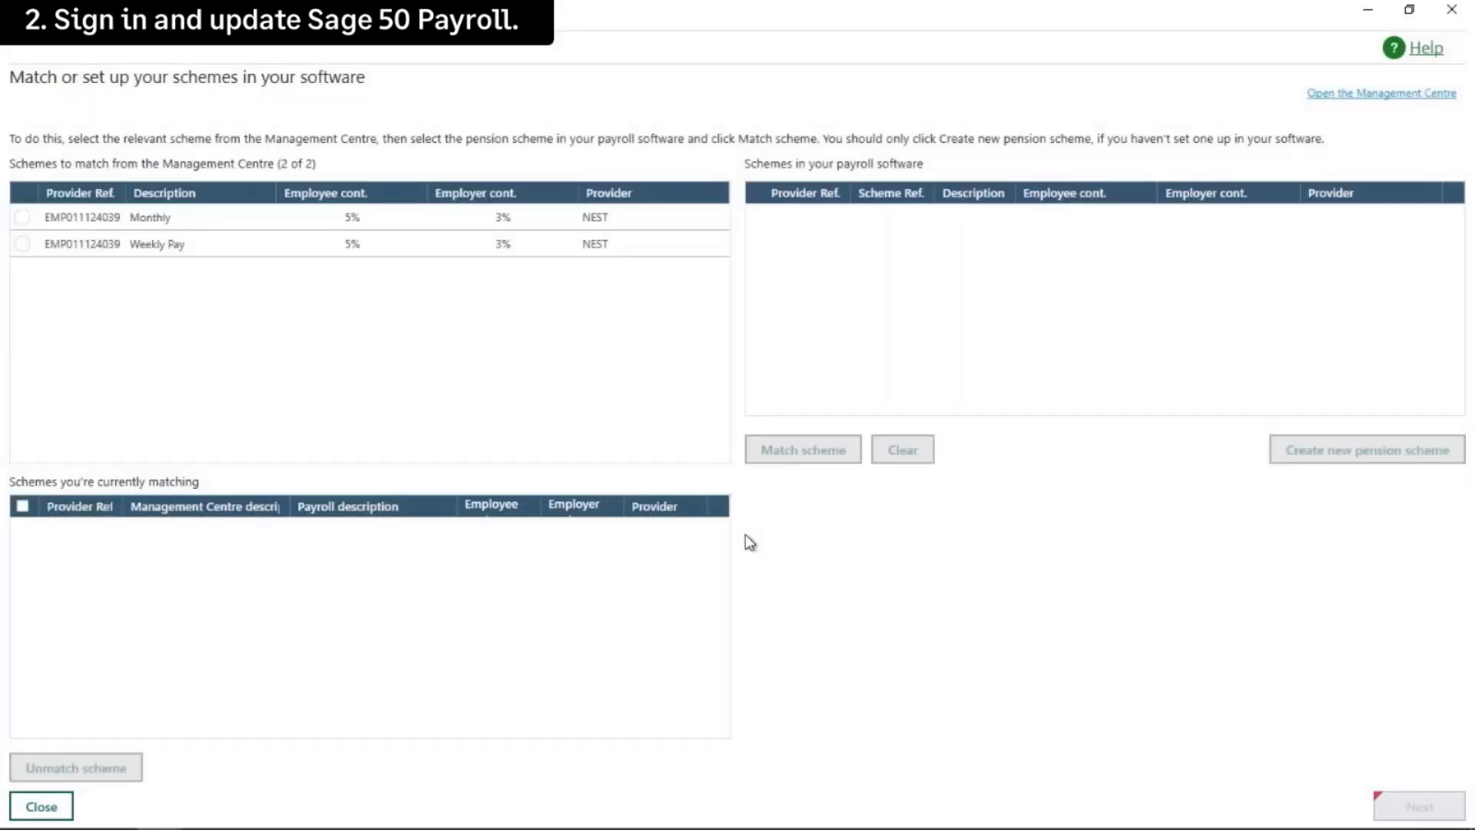
Match the Weekly Pay and then Monthly NEST schemes each to the NEST Pension payroll scheme
left_click(23, 246)
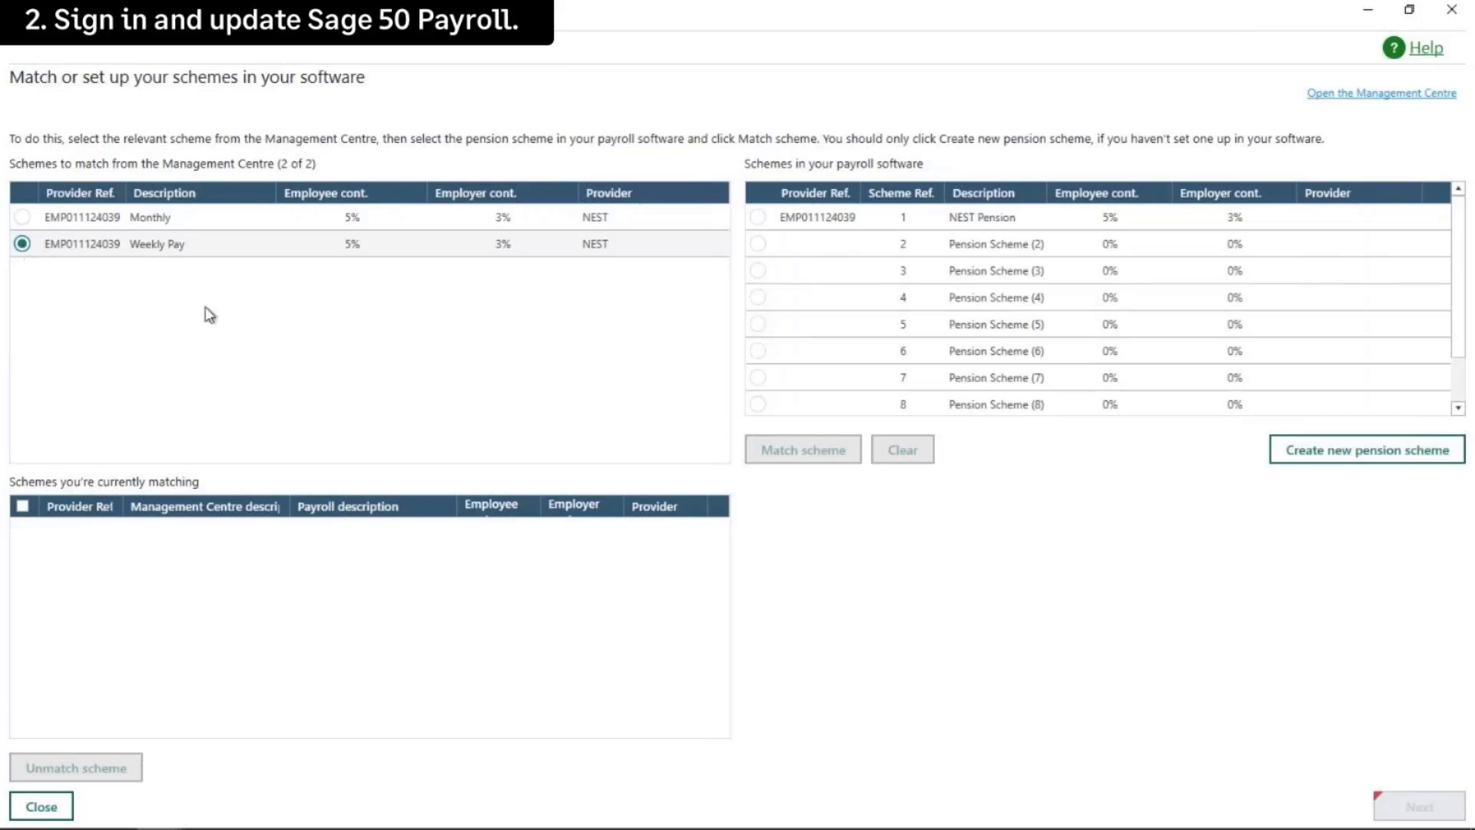
left_click(758, 218)
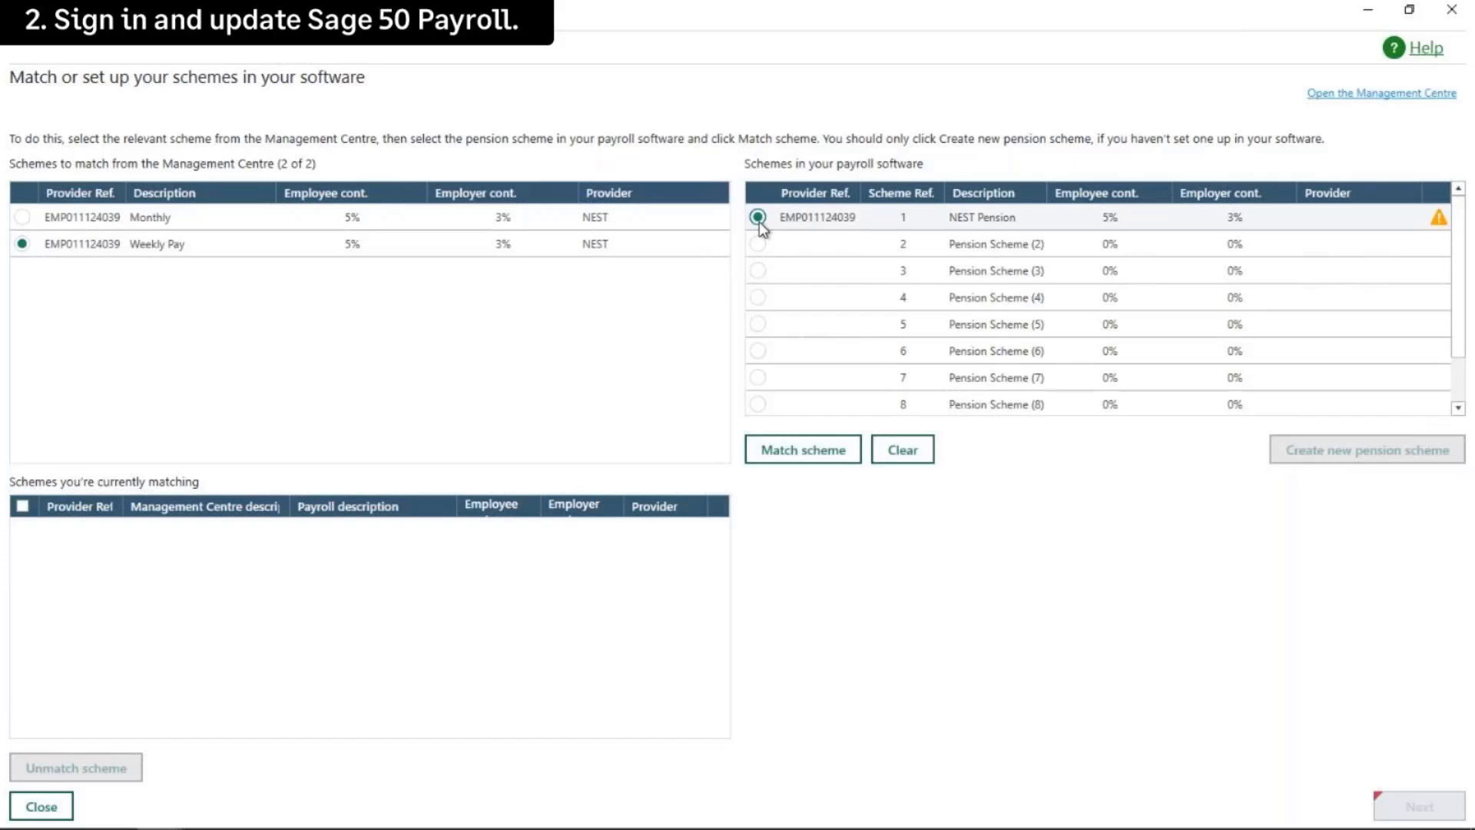
left_click(804, 454)
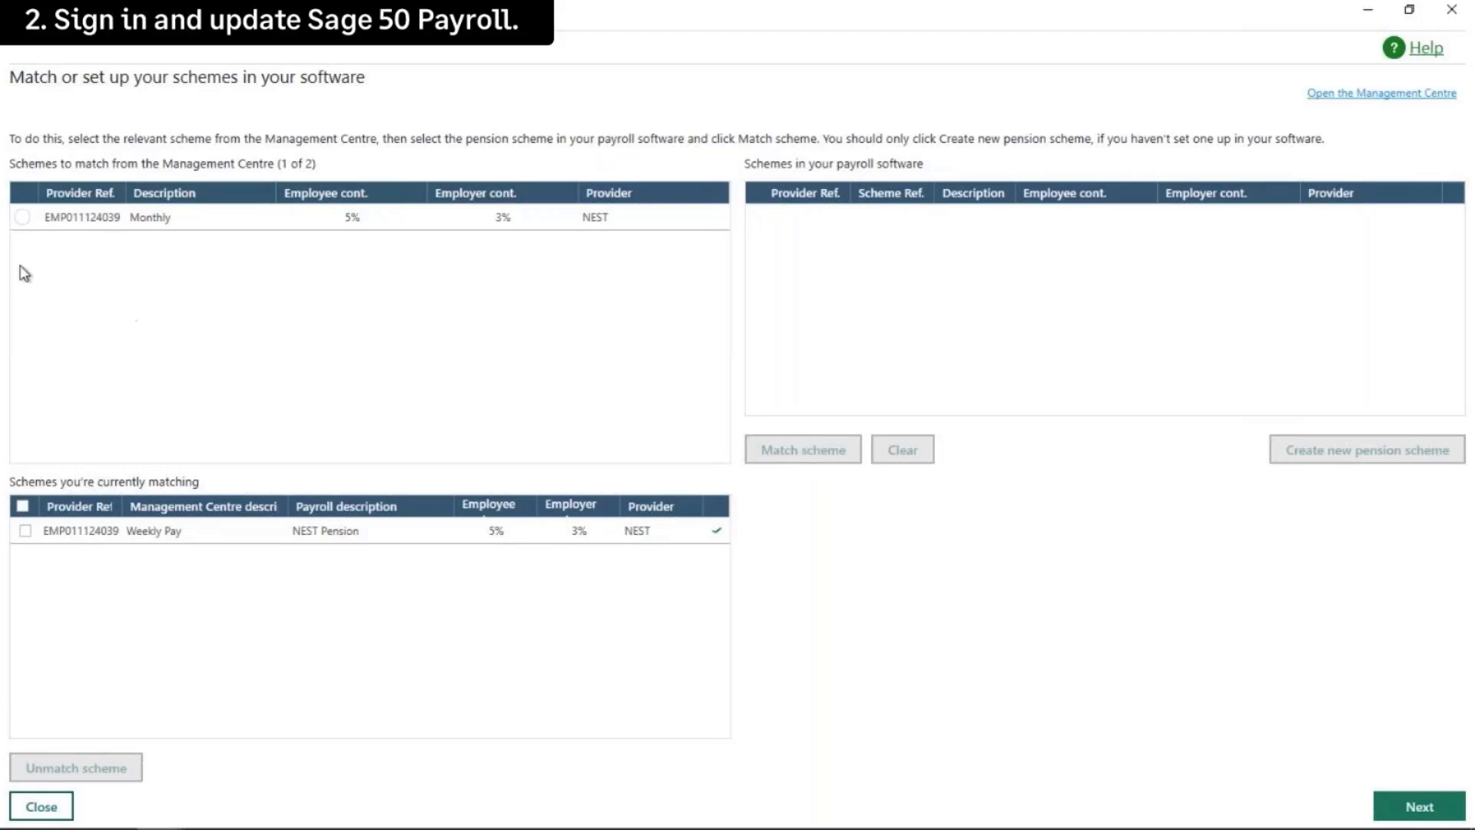
left_click(22, 217)
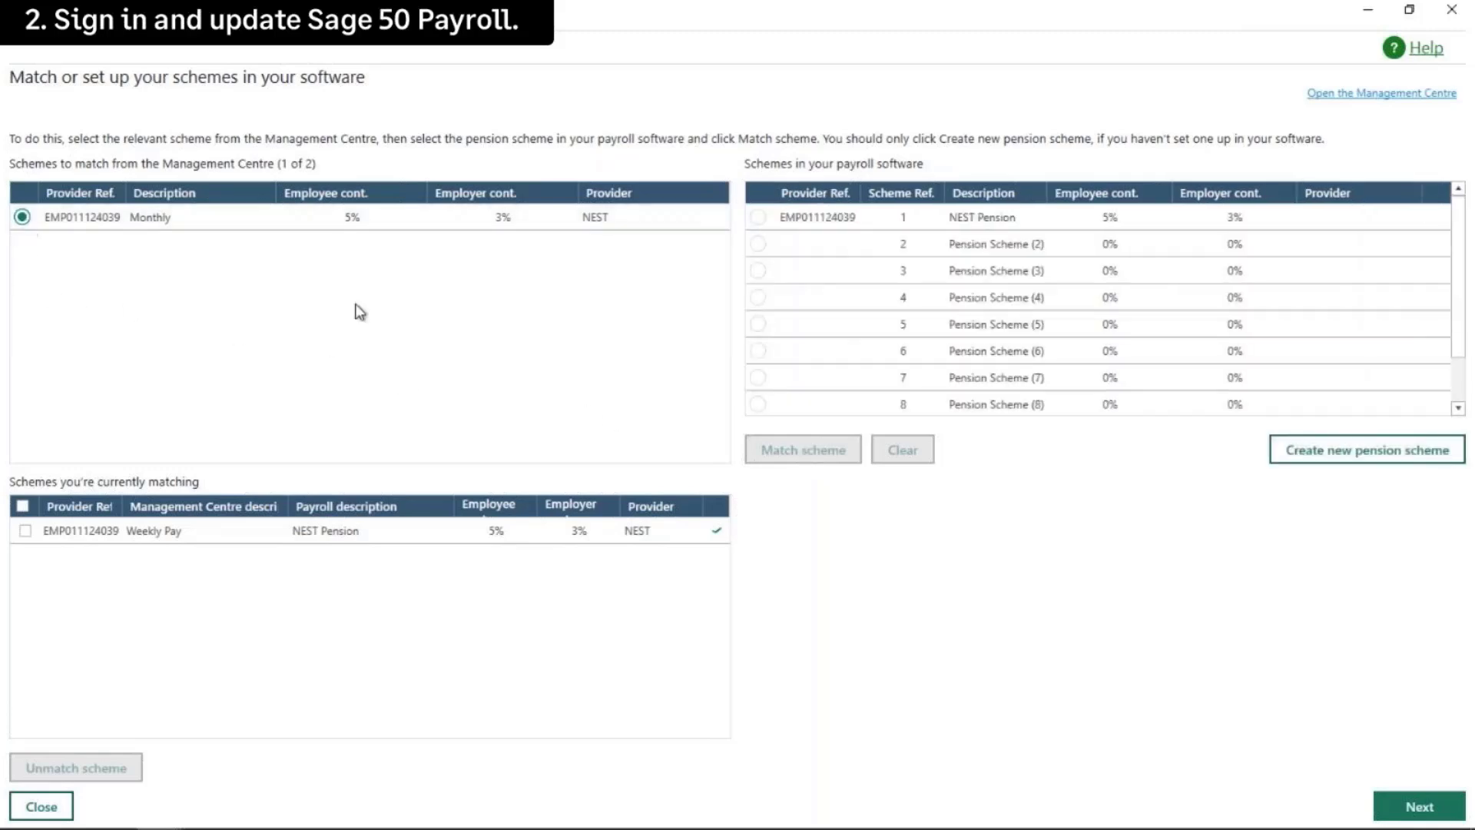
left_click(758, 218)
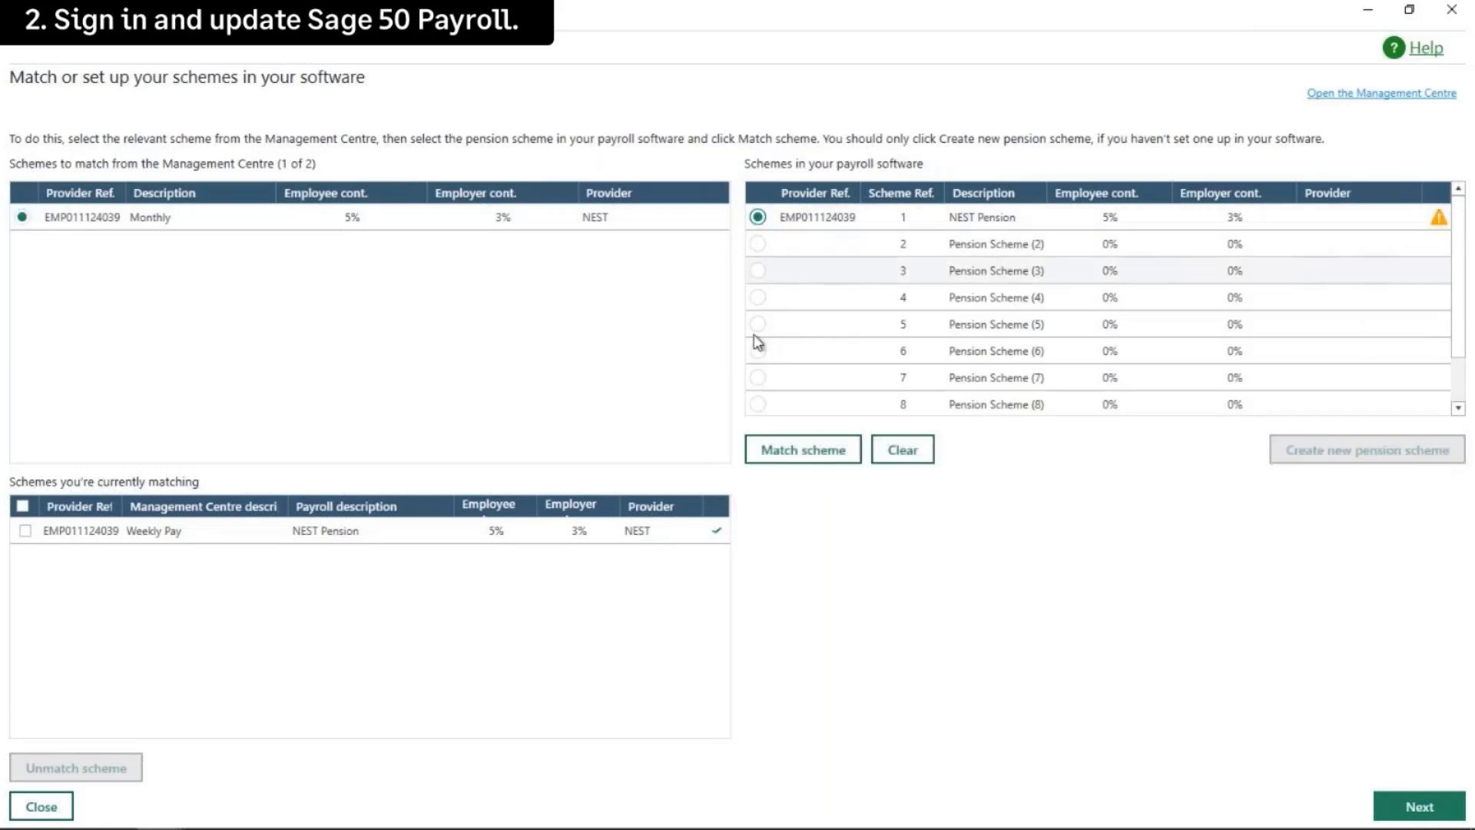
left_click(795, 450)
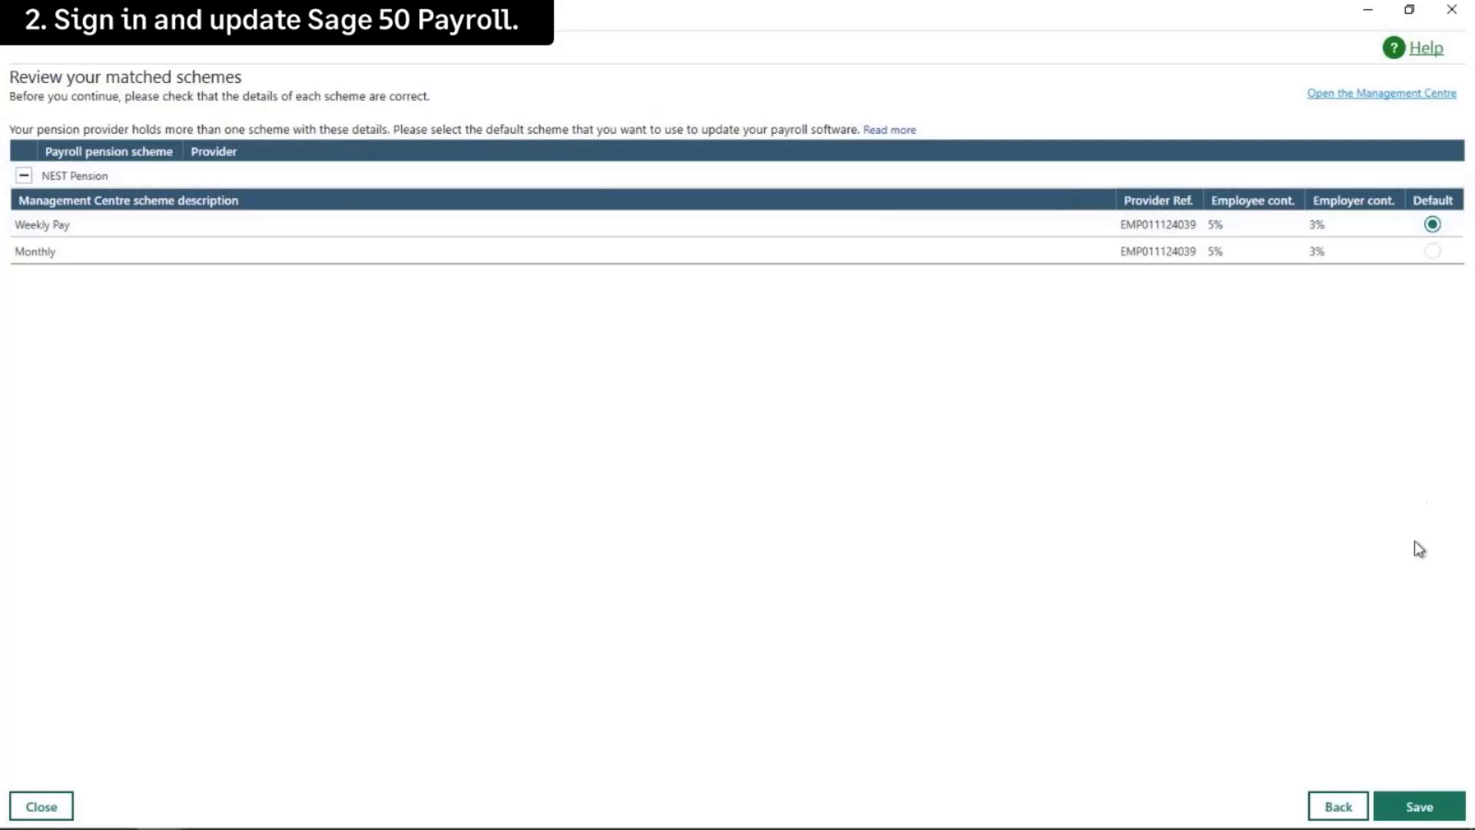
Save the matched schemes, keeping Weekly Pay as the default, to bring up the backup prompt
left_click(1417, 807)
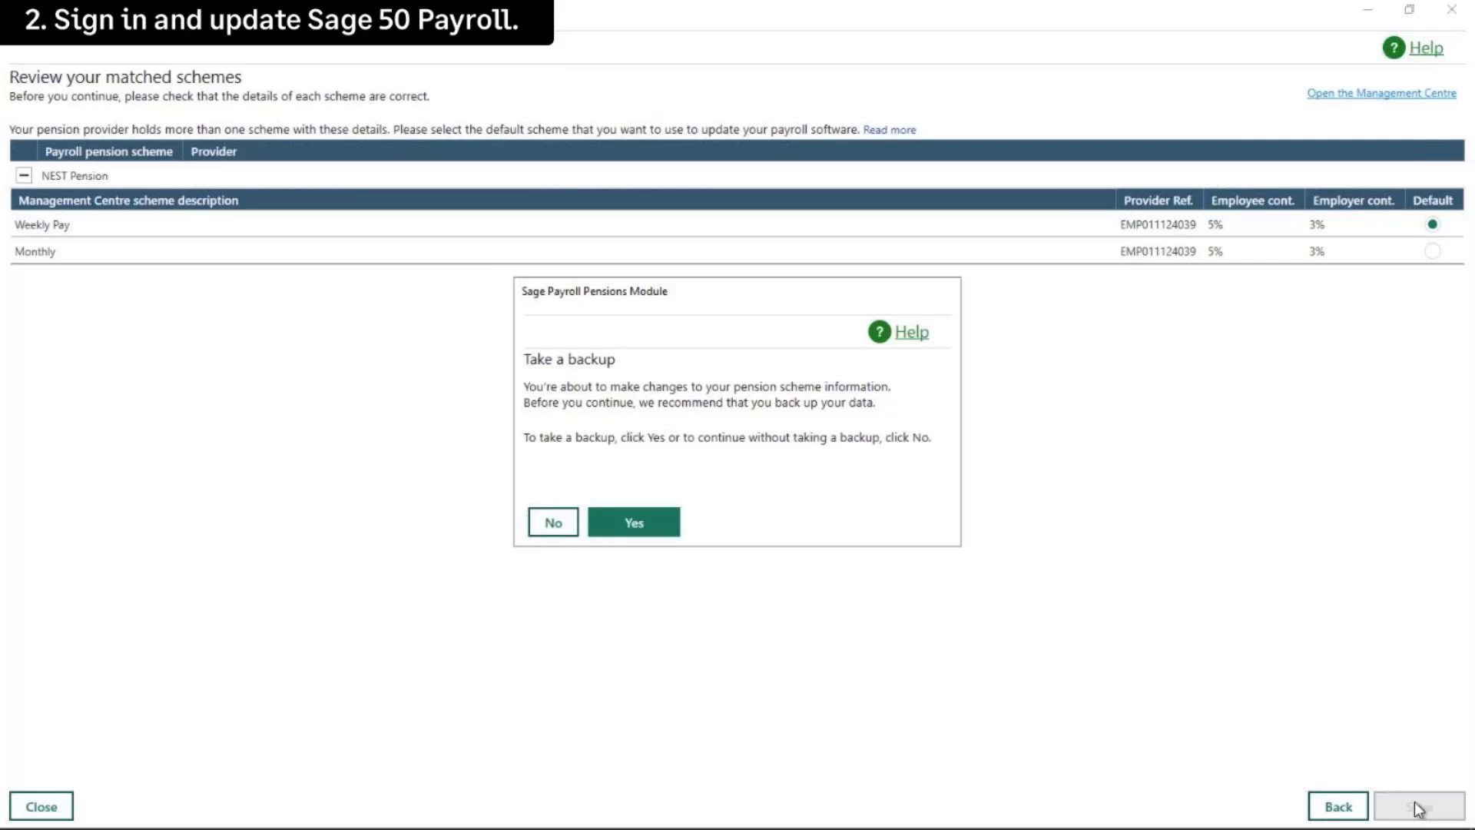
Back up the default payroll files to Documents as 'PDX setup SagePay.Pensions Module - PDX.0924'
left_click(659, 528)
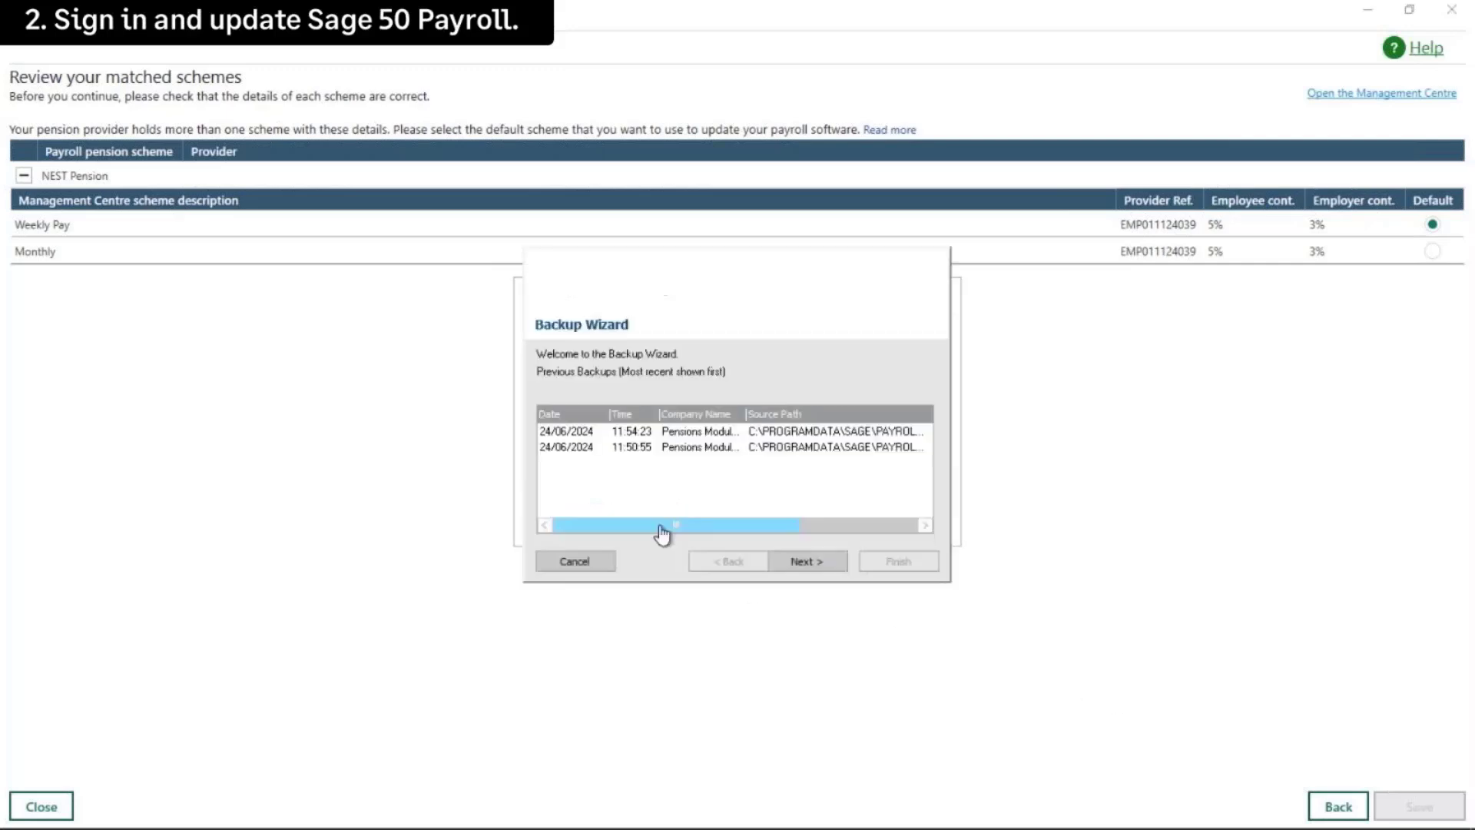
left_click(807, 563)
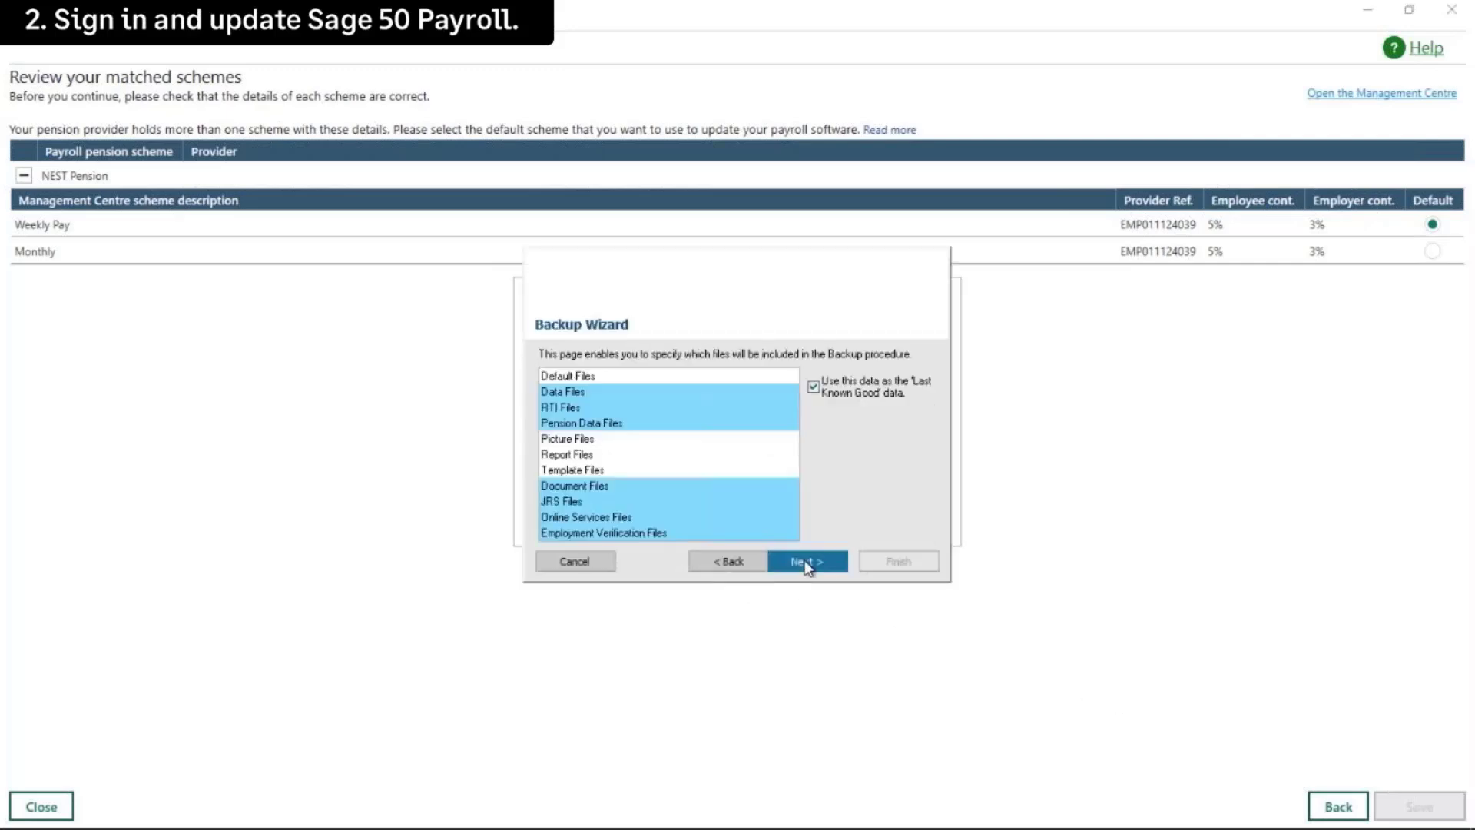
left_click(806, 564)
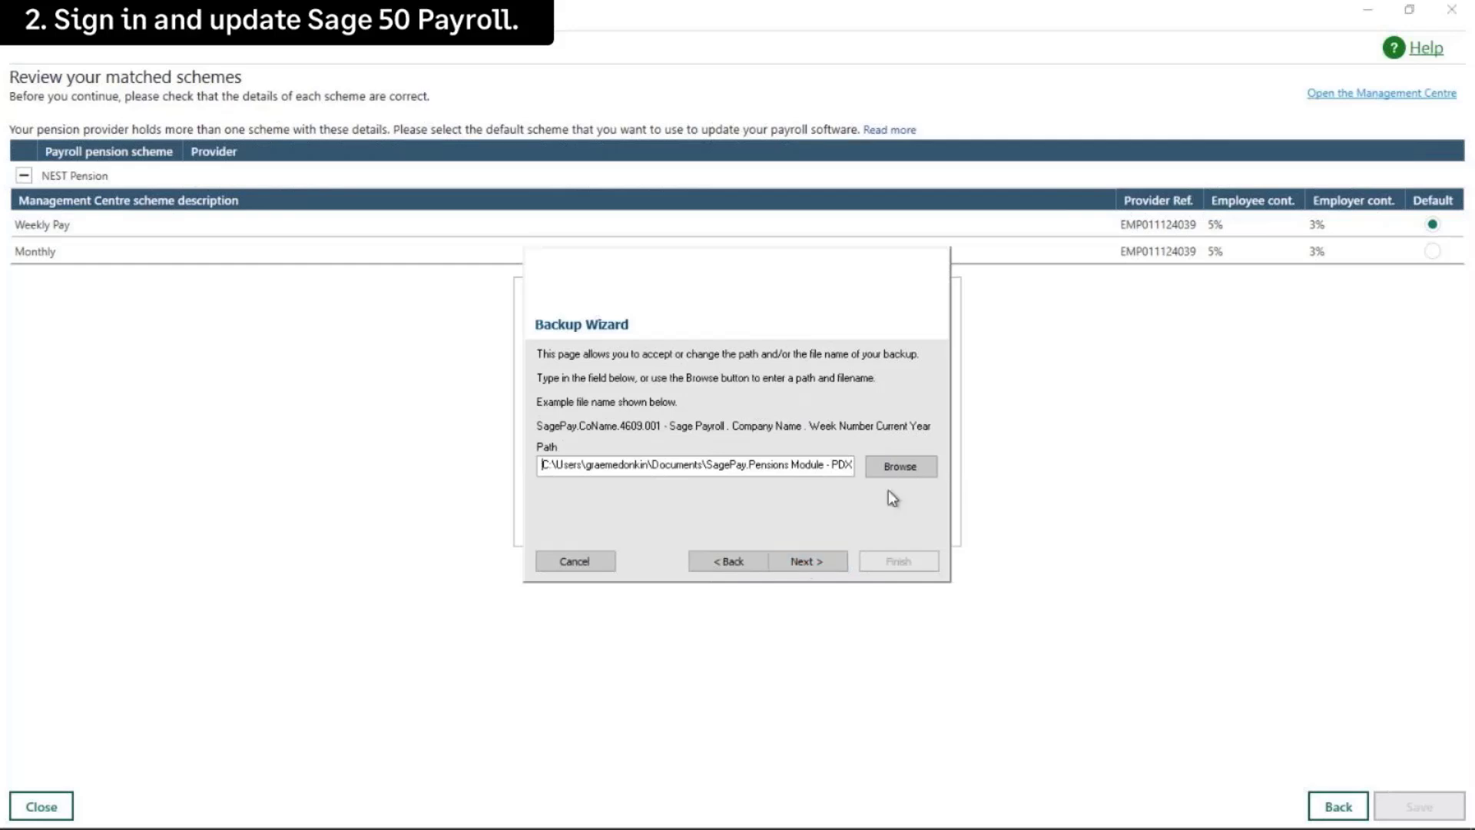
left_click(893, 465)
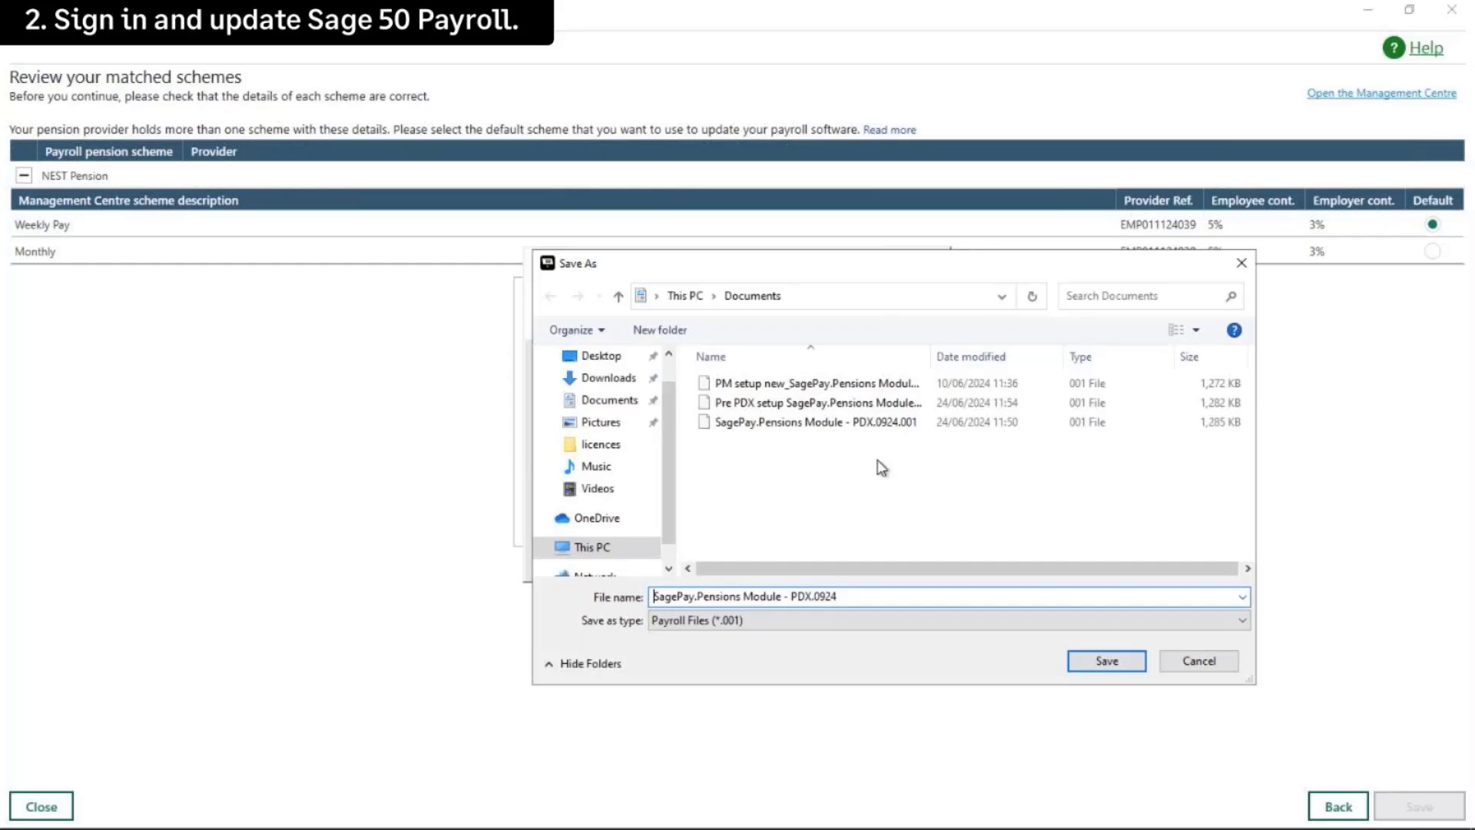
type("PDX setup")
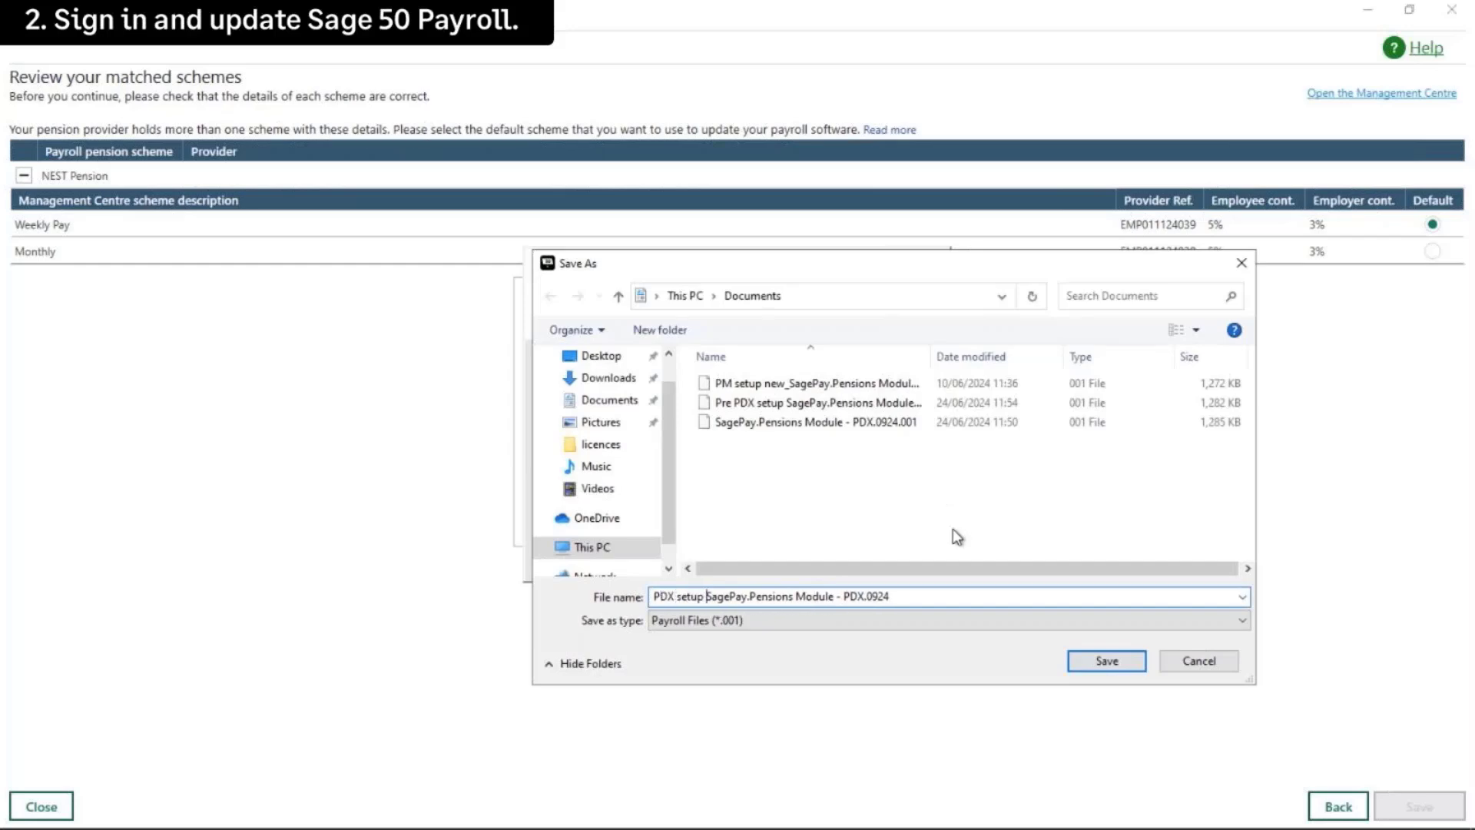
left_click(1108, 661)
left_click(822, 559)
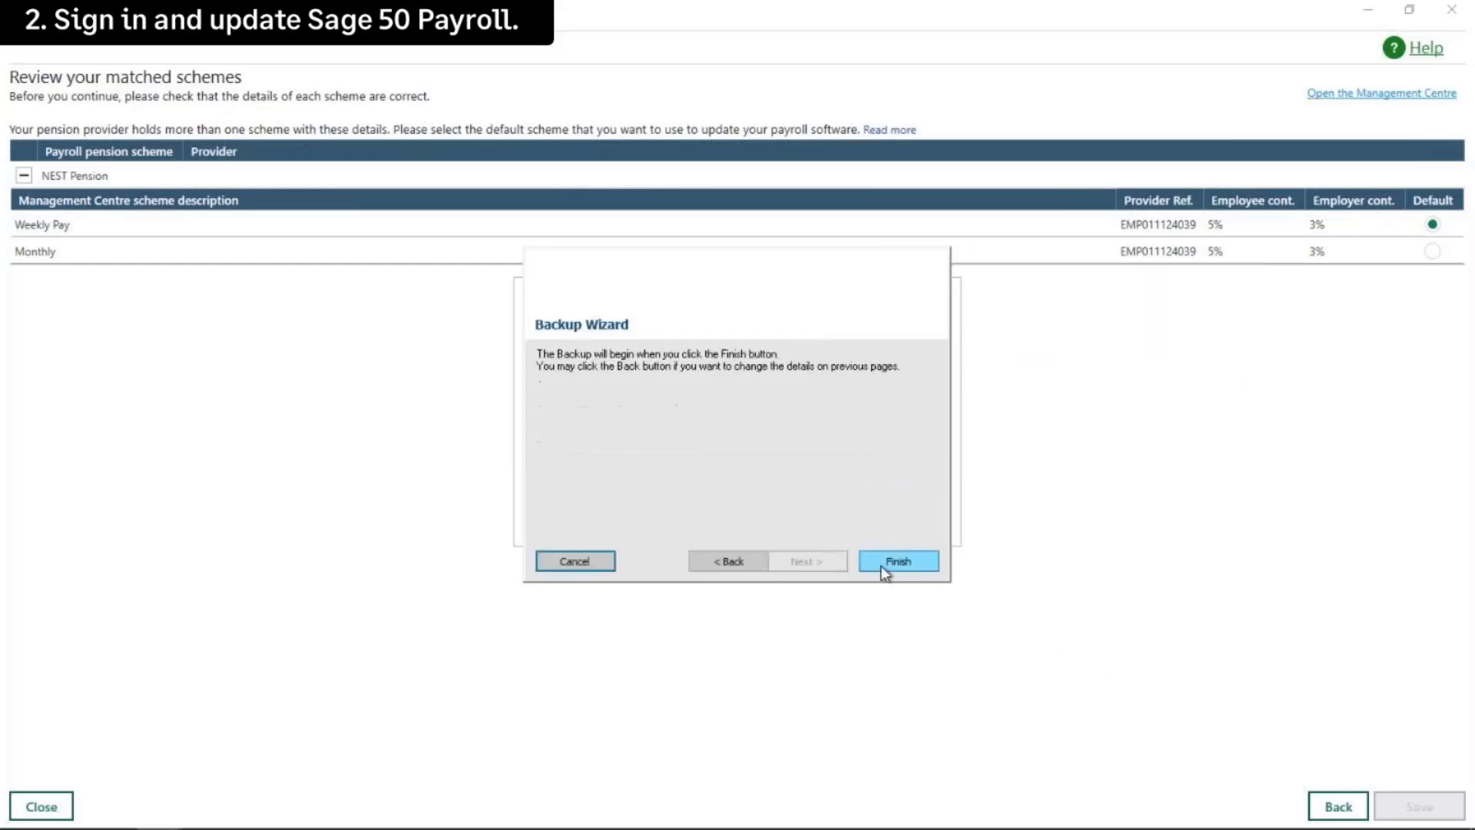
left_click(899, 561)
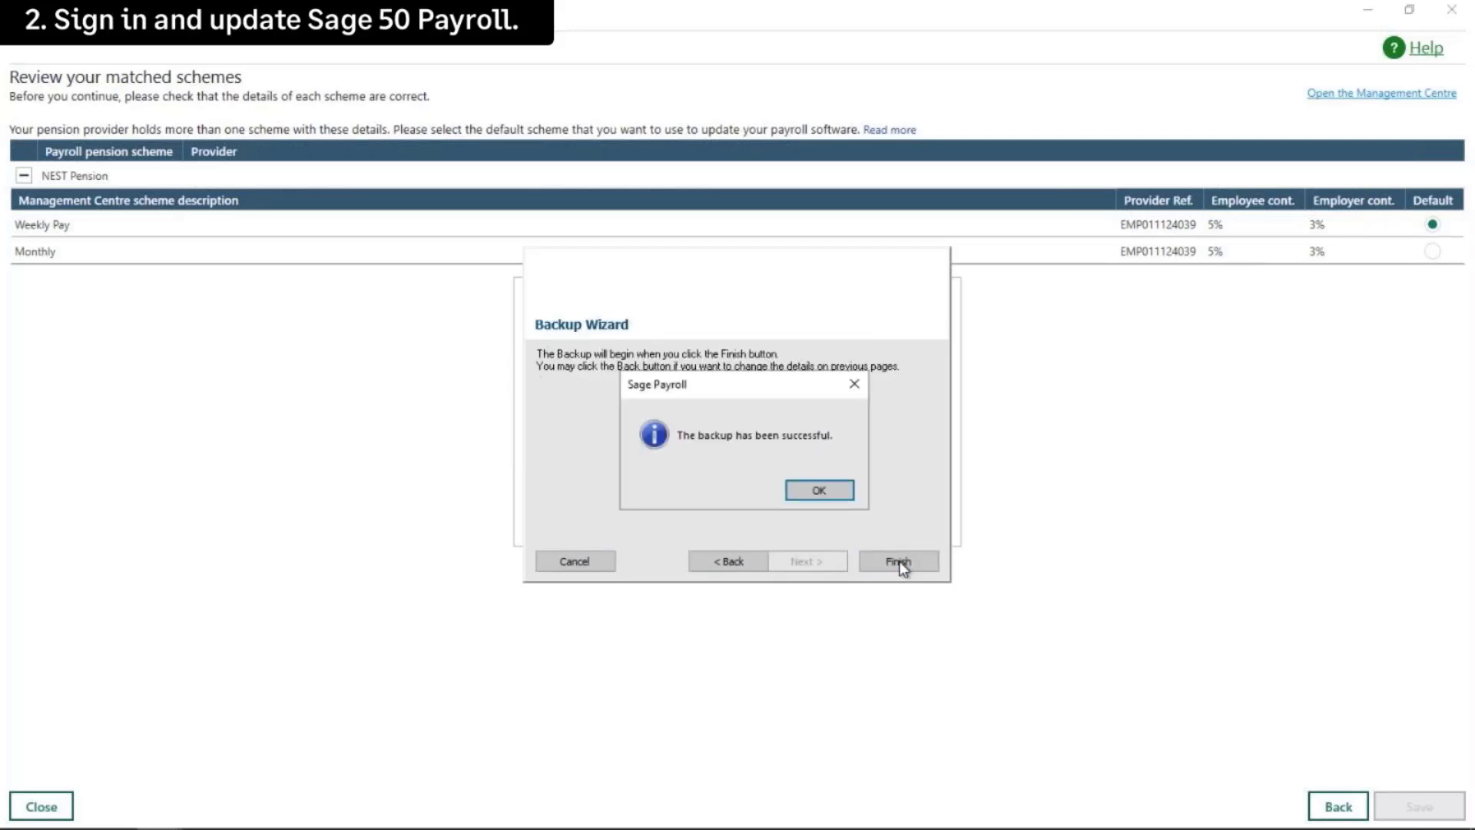
left_click(822, 491)
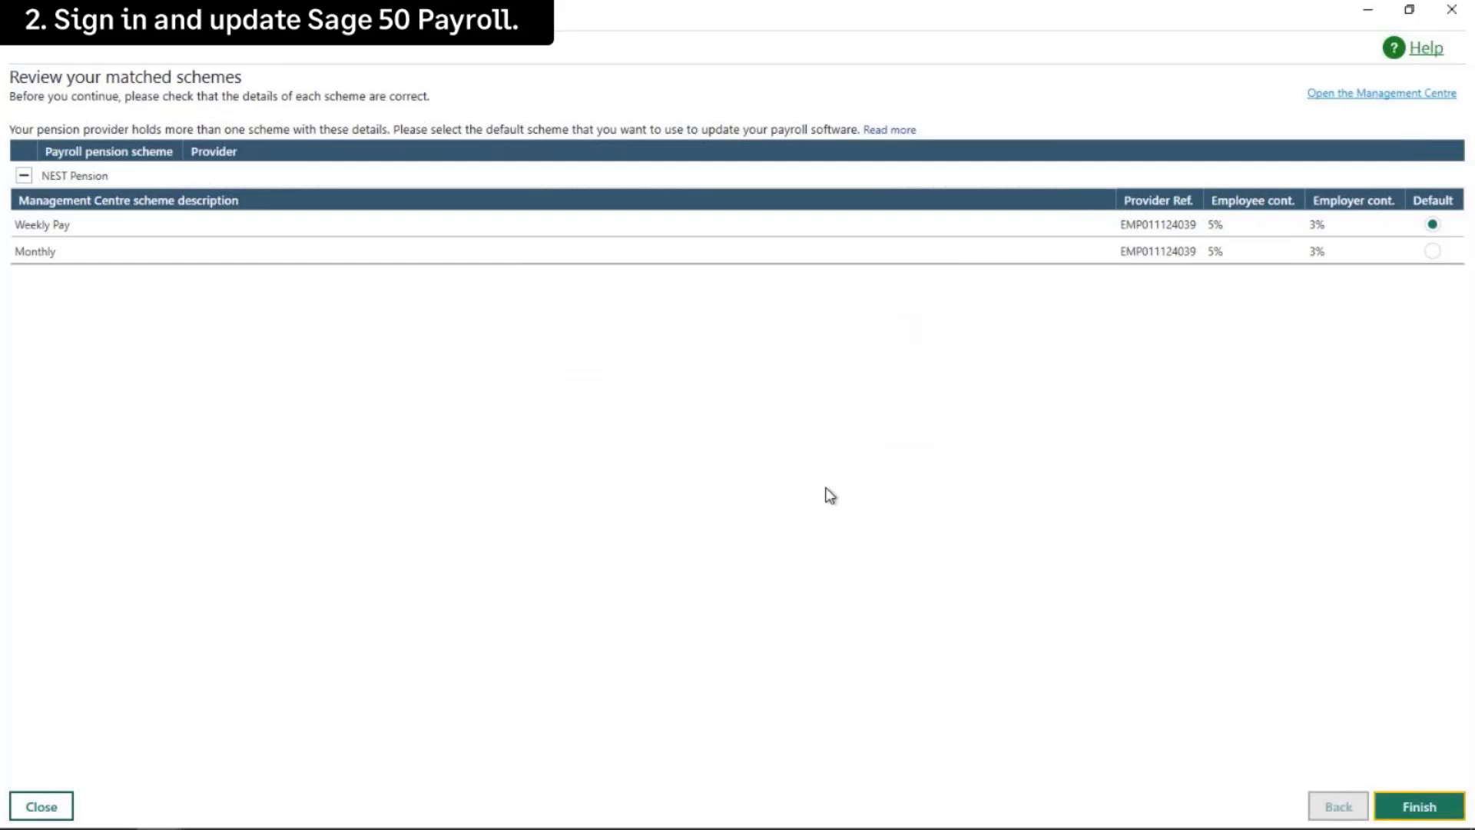
Finish the pension scheme update, mark step 2 (sign-in and update) done, and proceed to Setup complete
left_click(1420, 807)
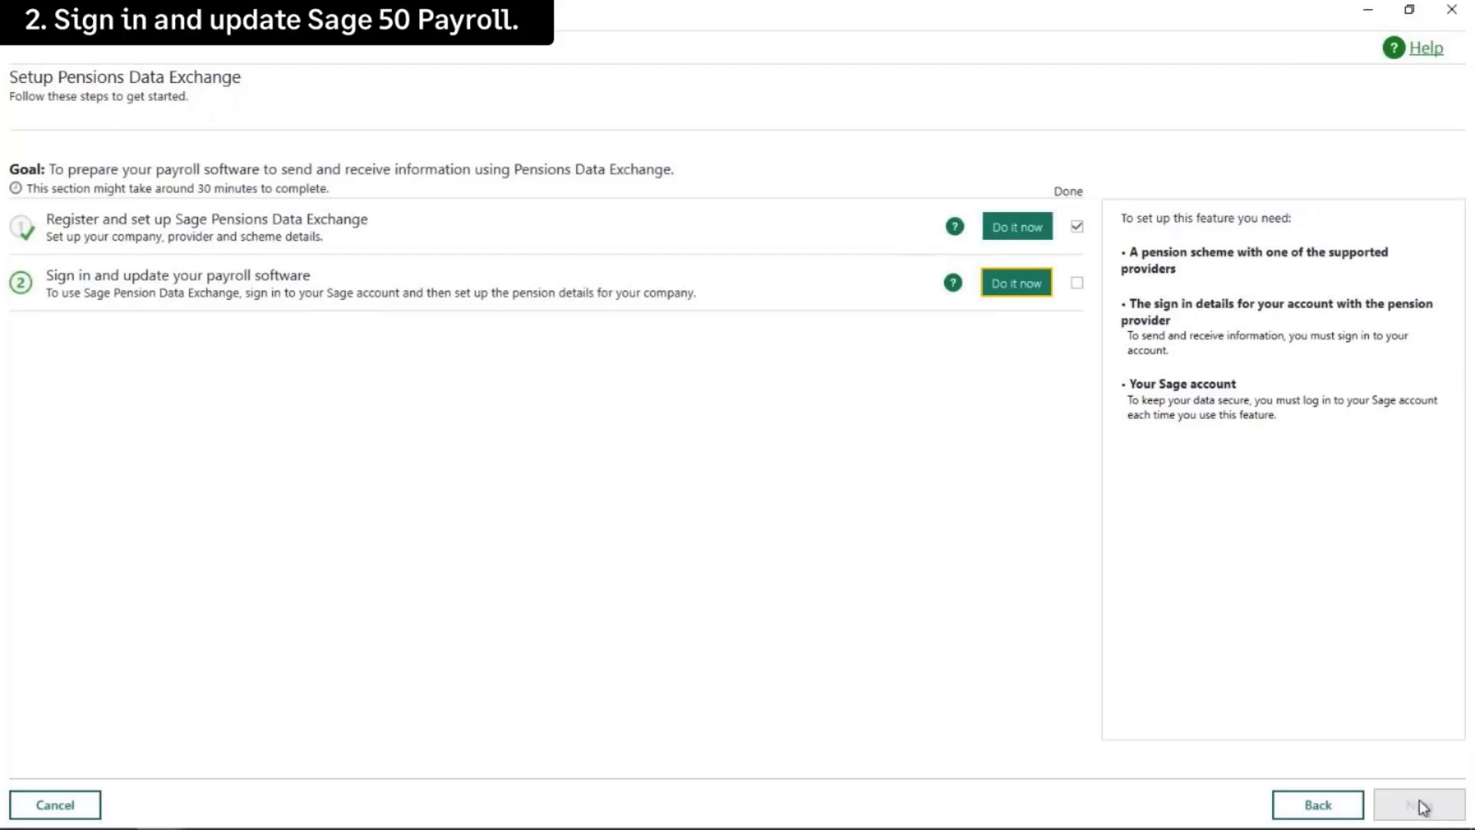
left_click(1079, 289)
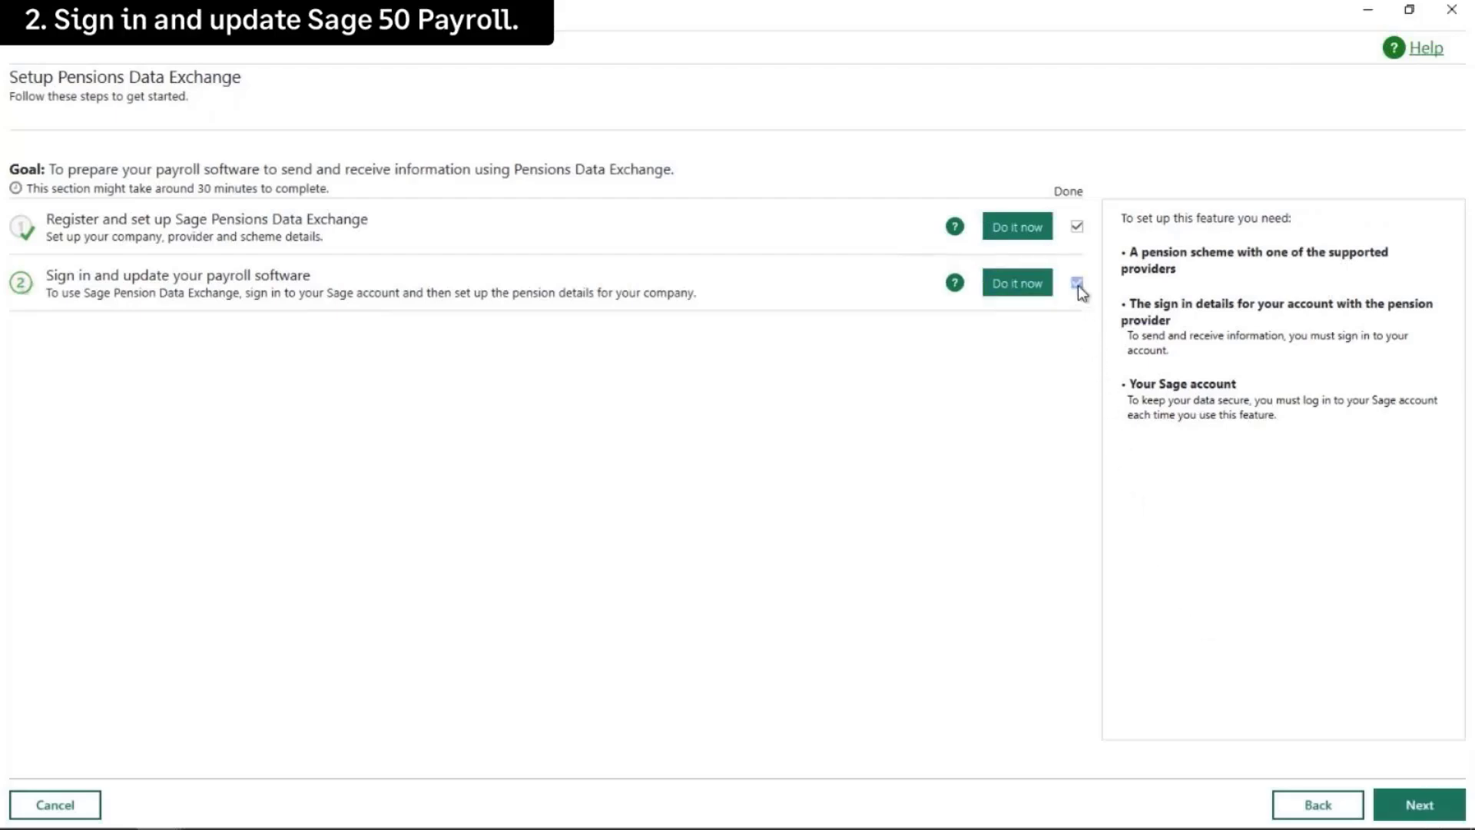
left_click(1419, 804)
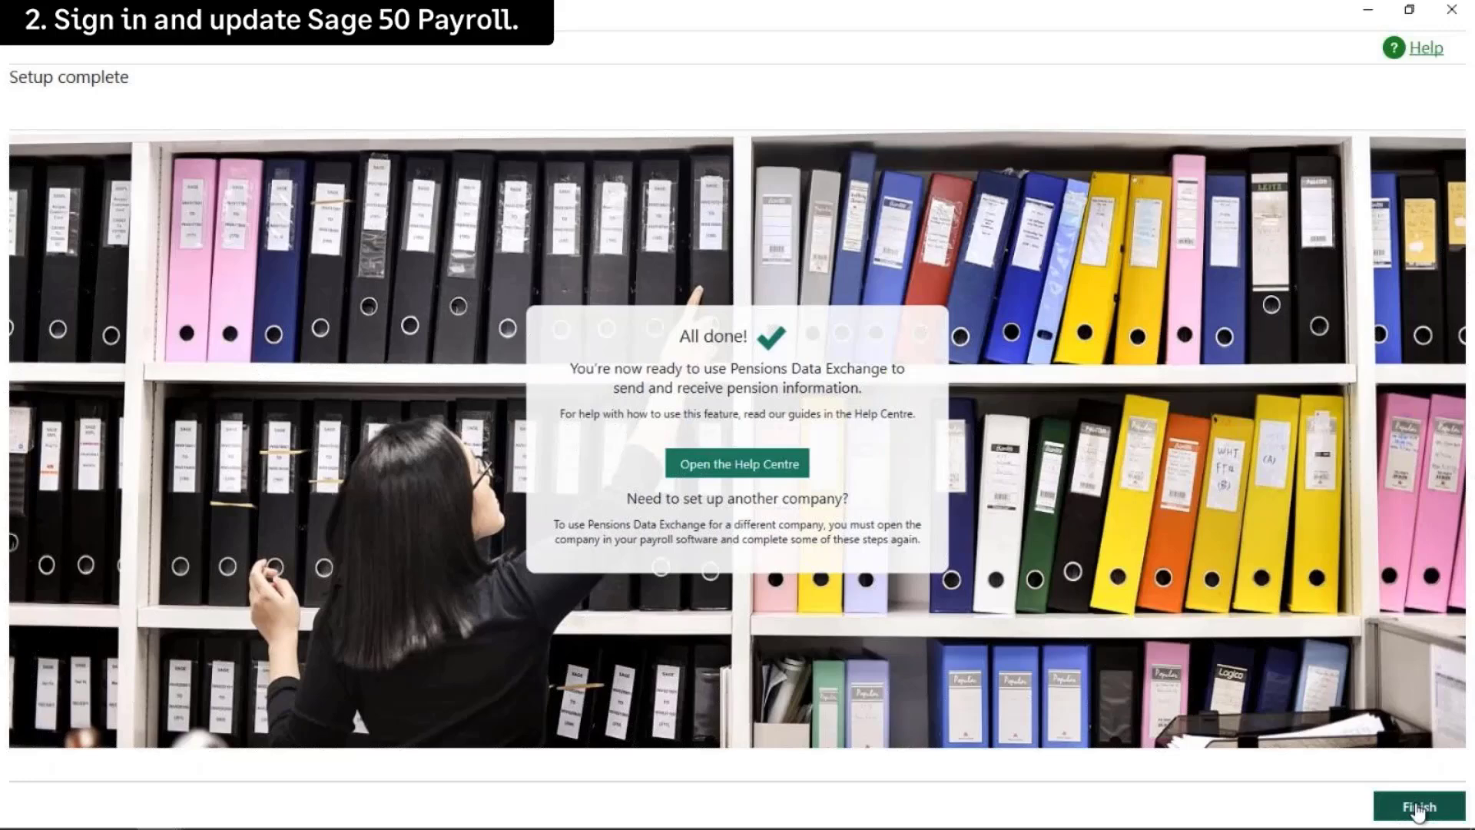
Close the Setup complete wizard and save the Pensions Module Settings
left_click(1418, 808)
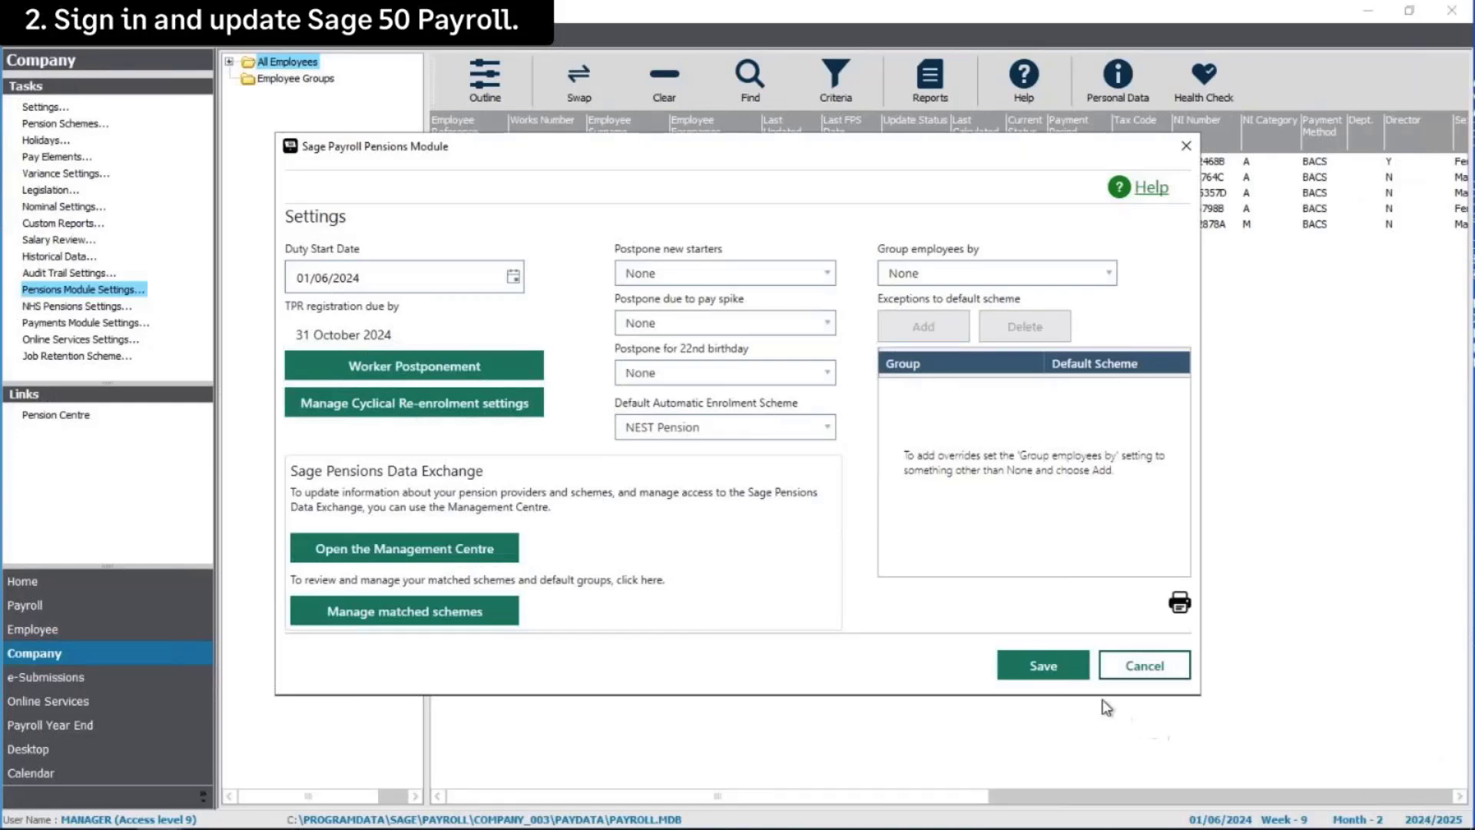
left_click(1053, 670)
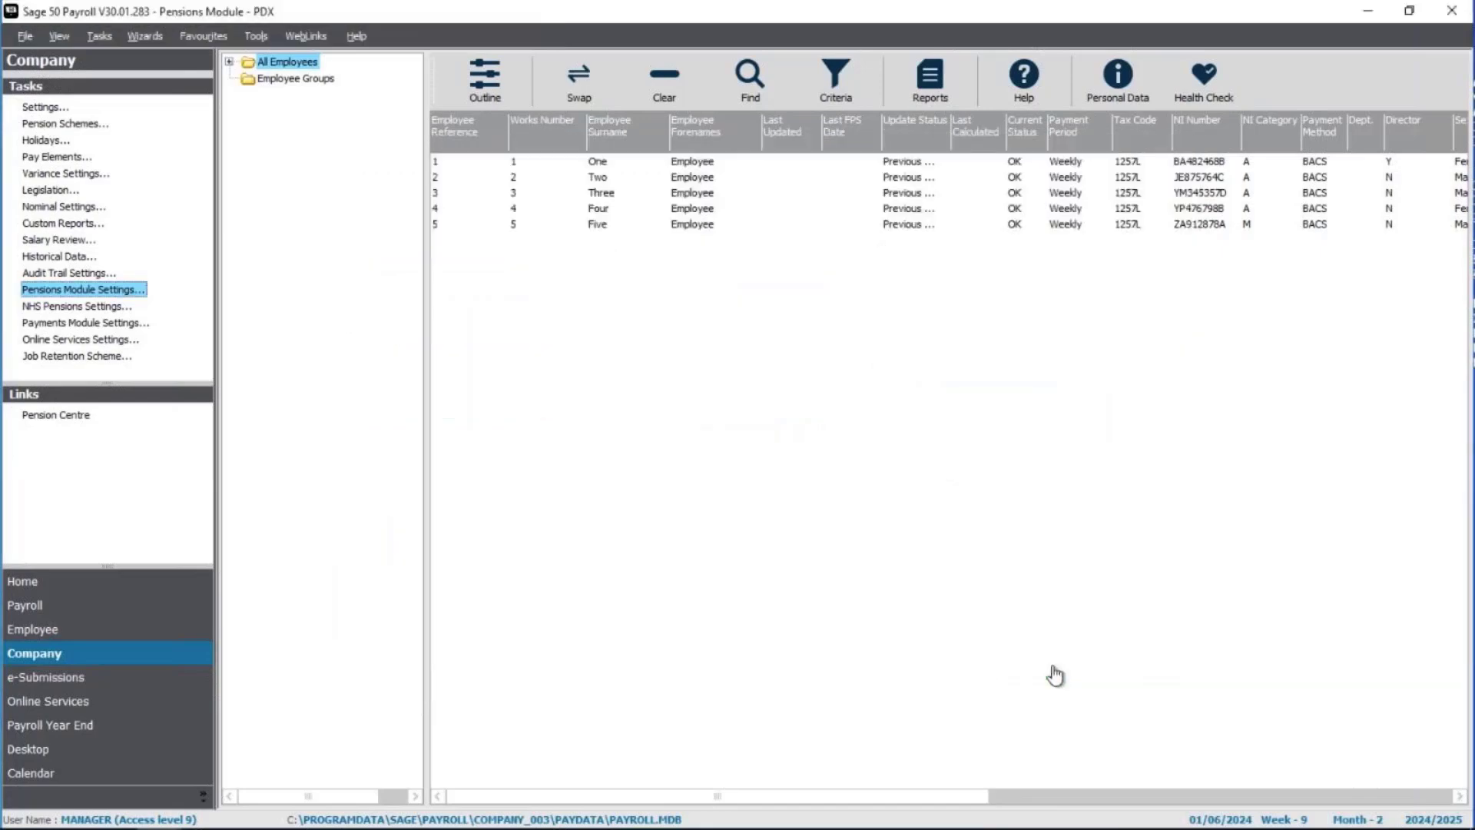
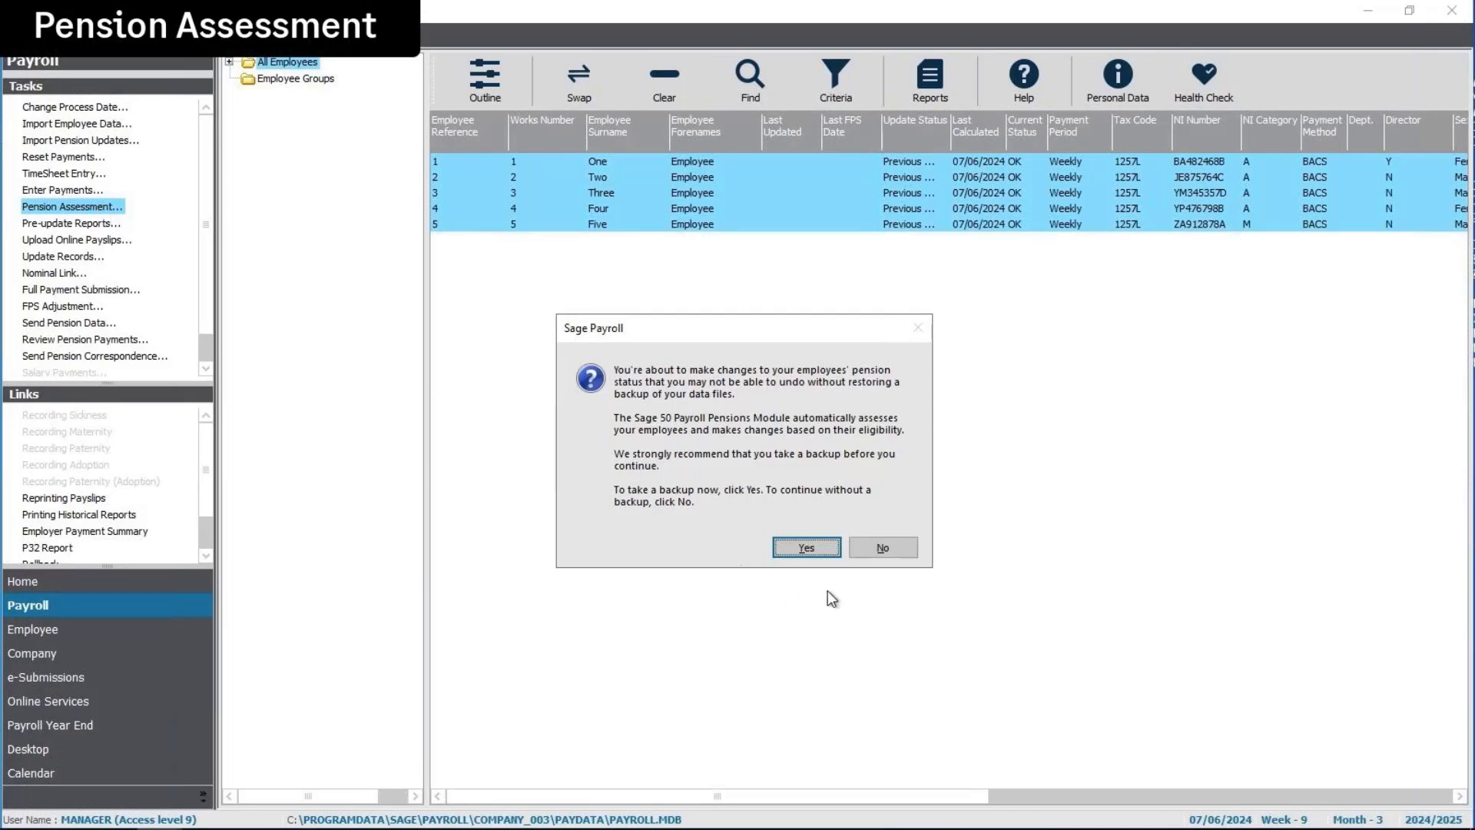
Run the pension assessment without a backup, auto-enrolling Employees One, Two and Three, then close the results
left_click(881, 552)
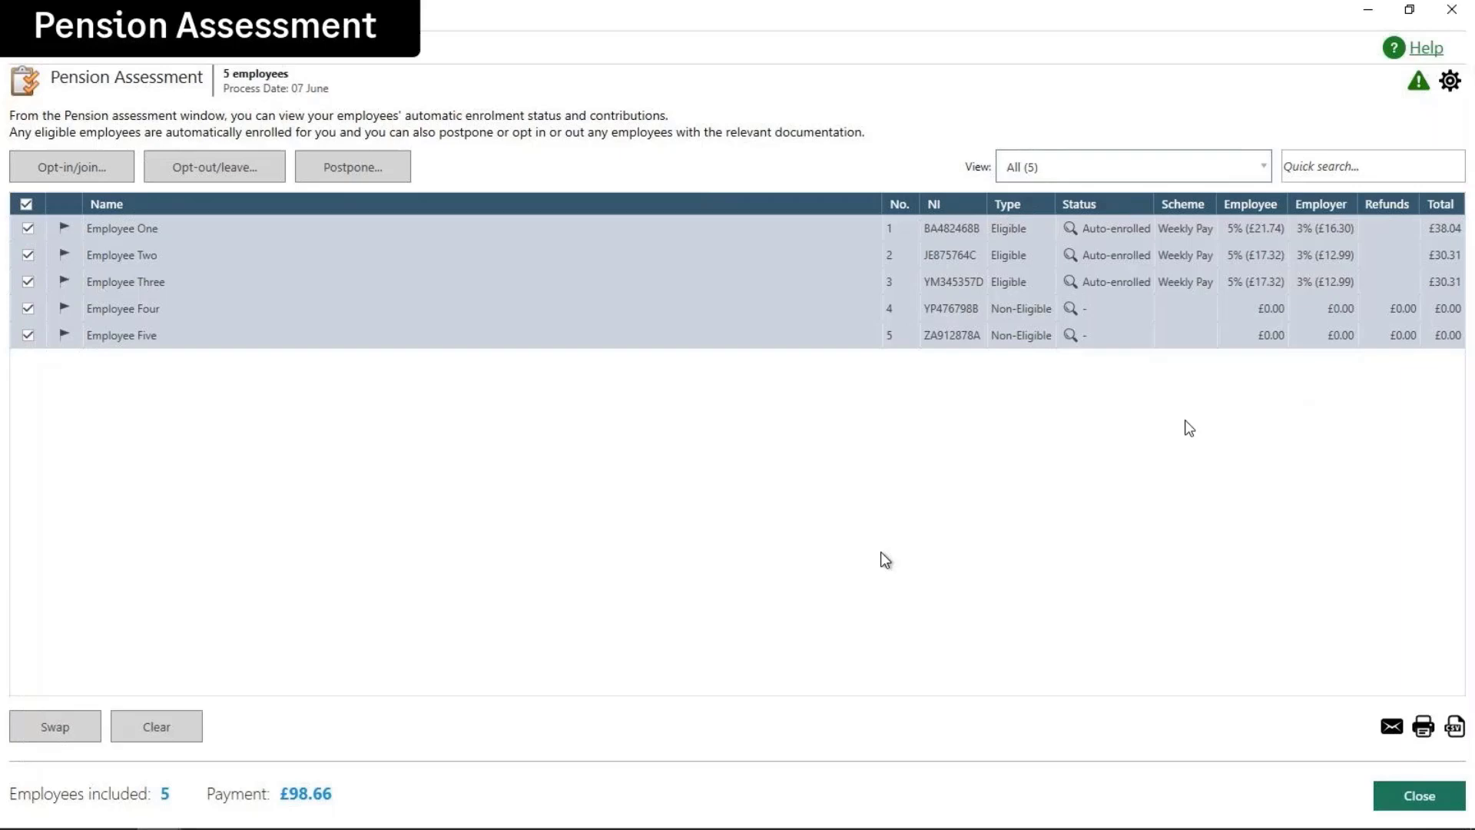
left_click(1417, 796)
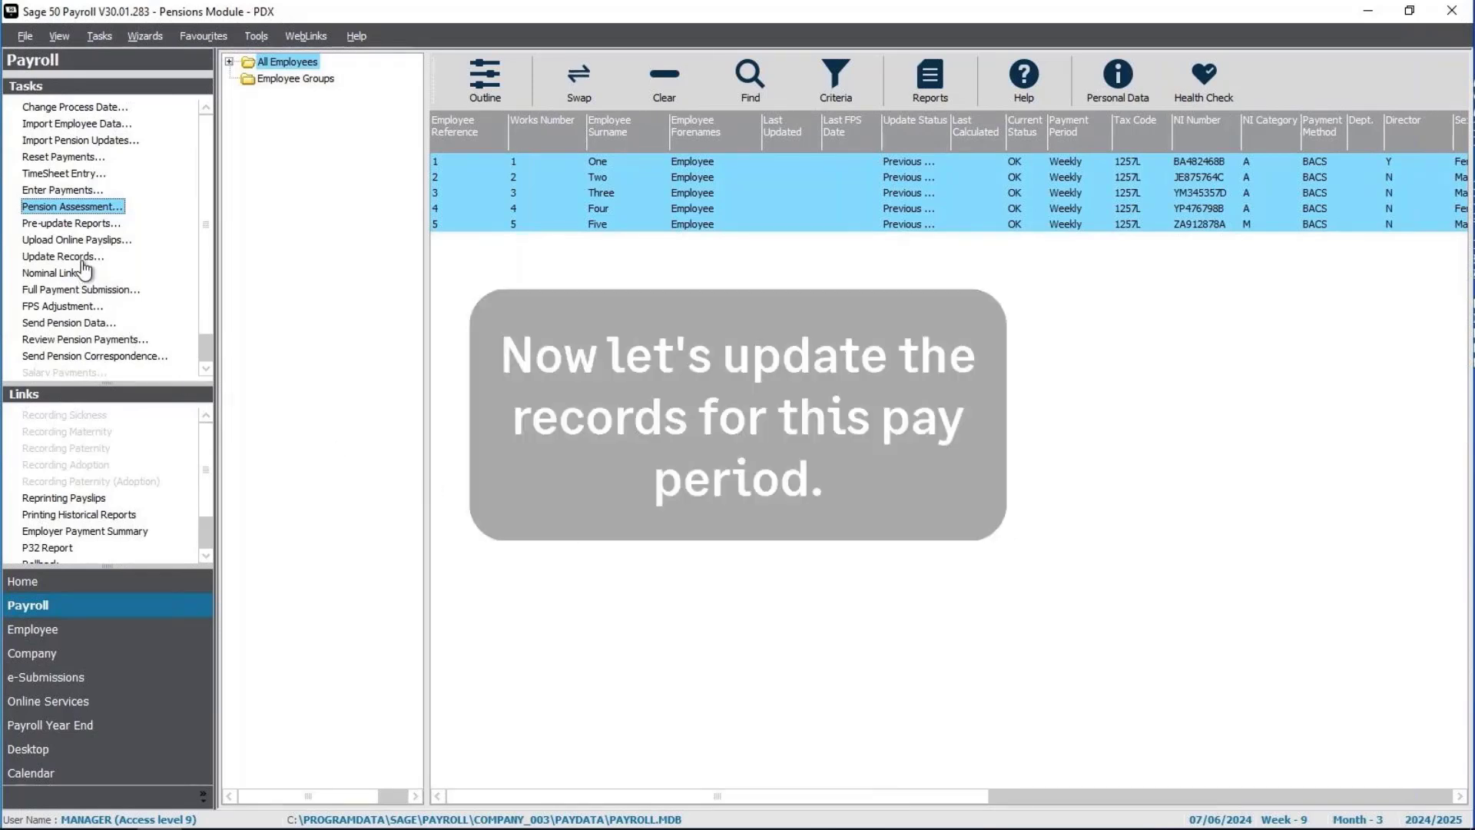
Update the records of all five weekly employees for the pay period ending 07/06/2024
left_click(81, 259)
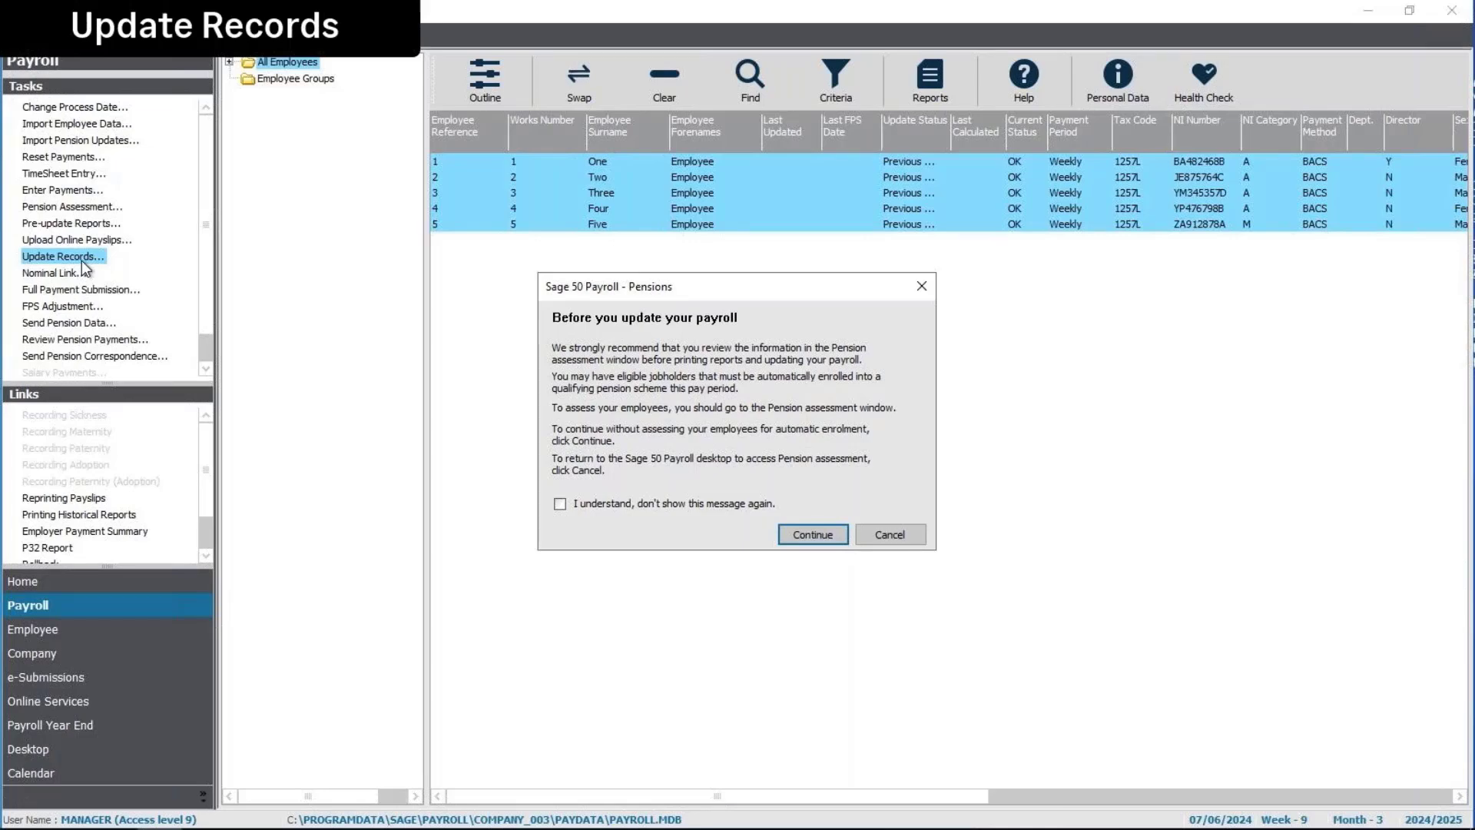
left_click(813, 540)
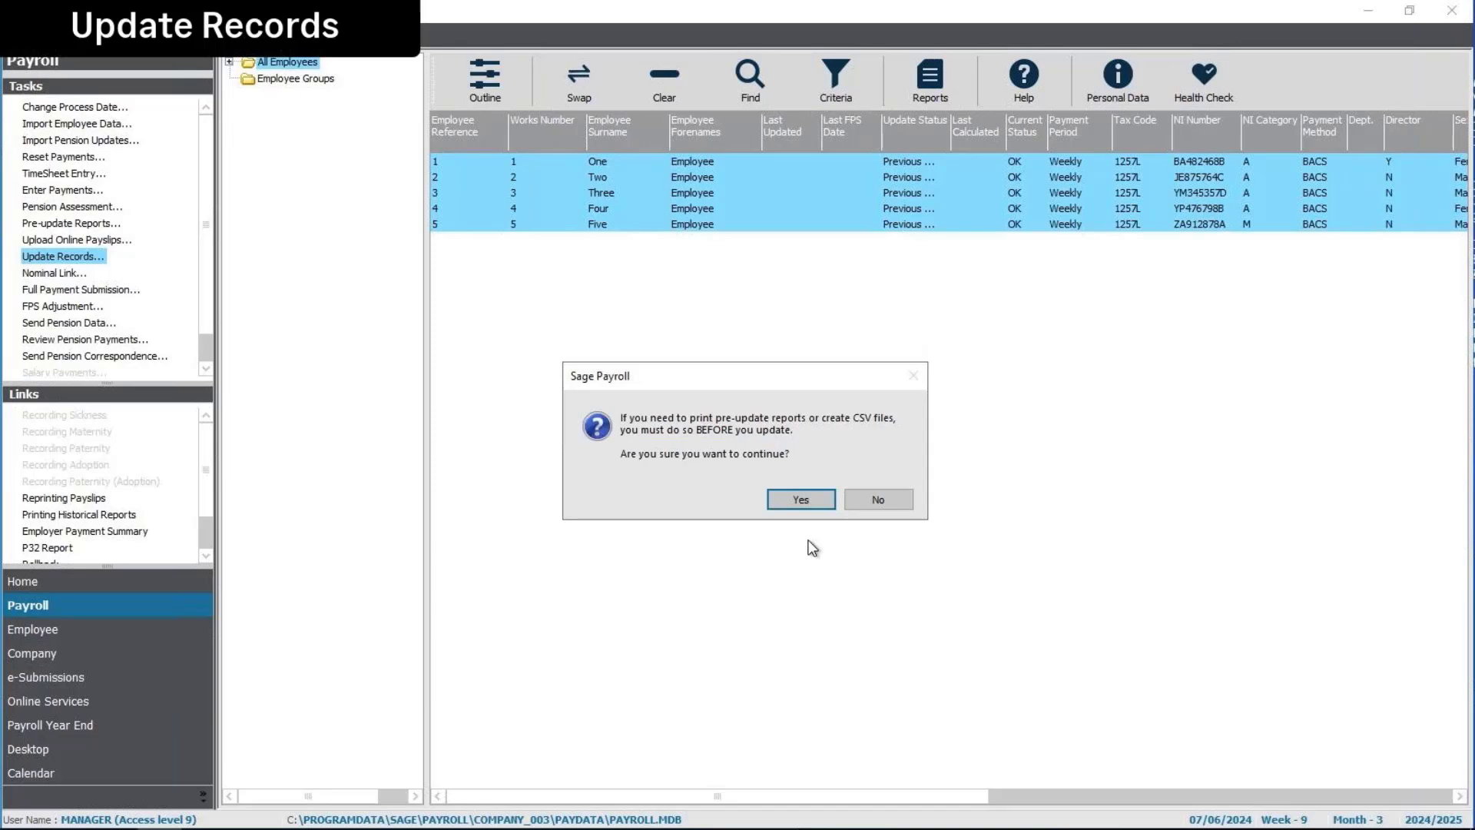
left_click(806, 501)
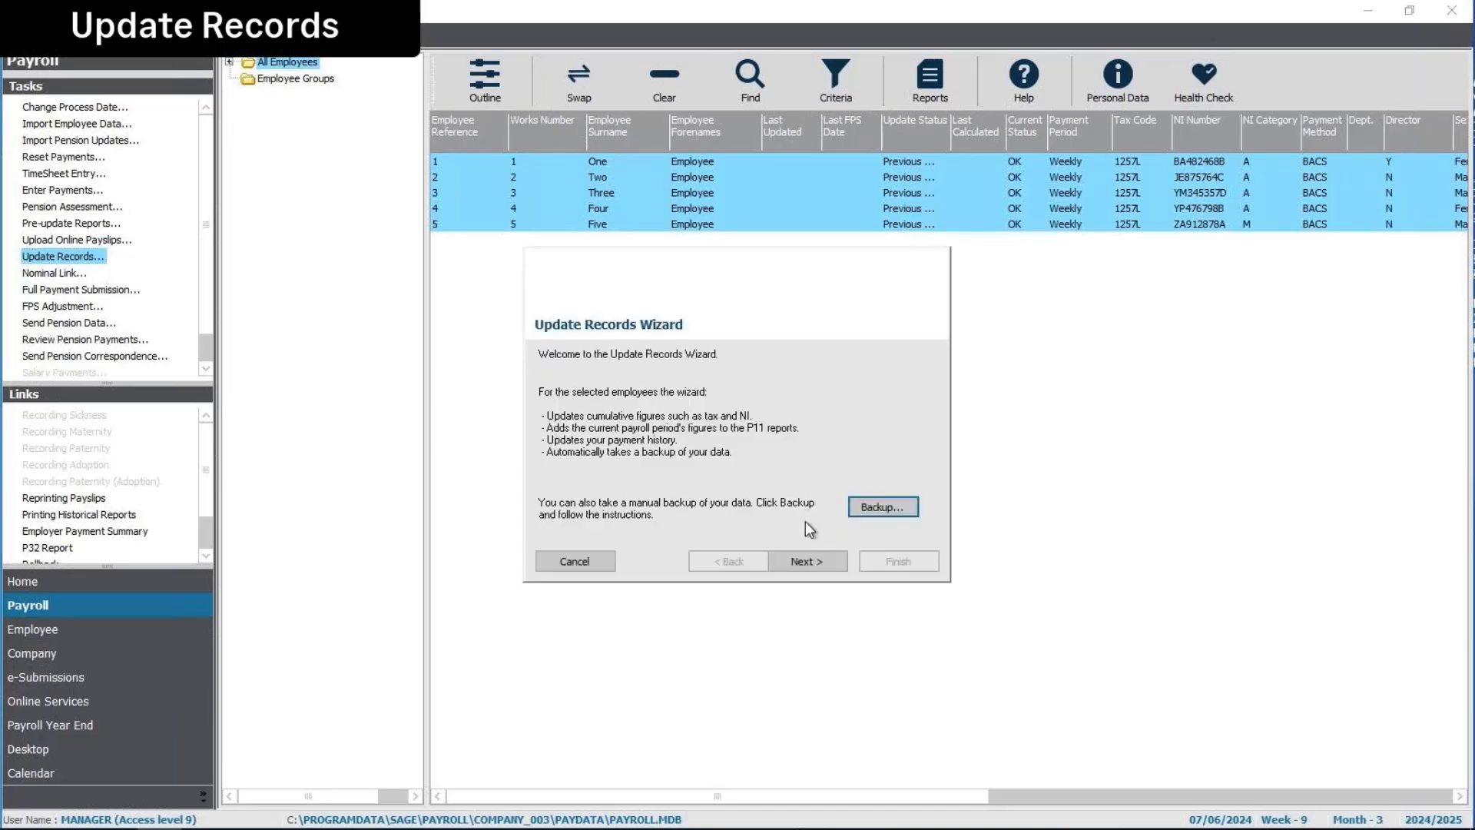
left_click(806, 561)
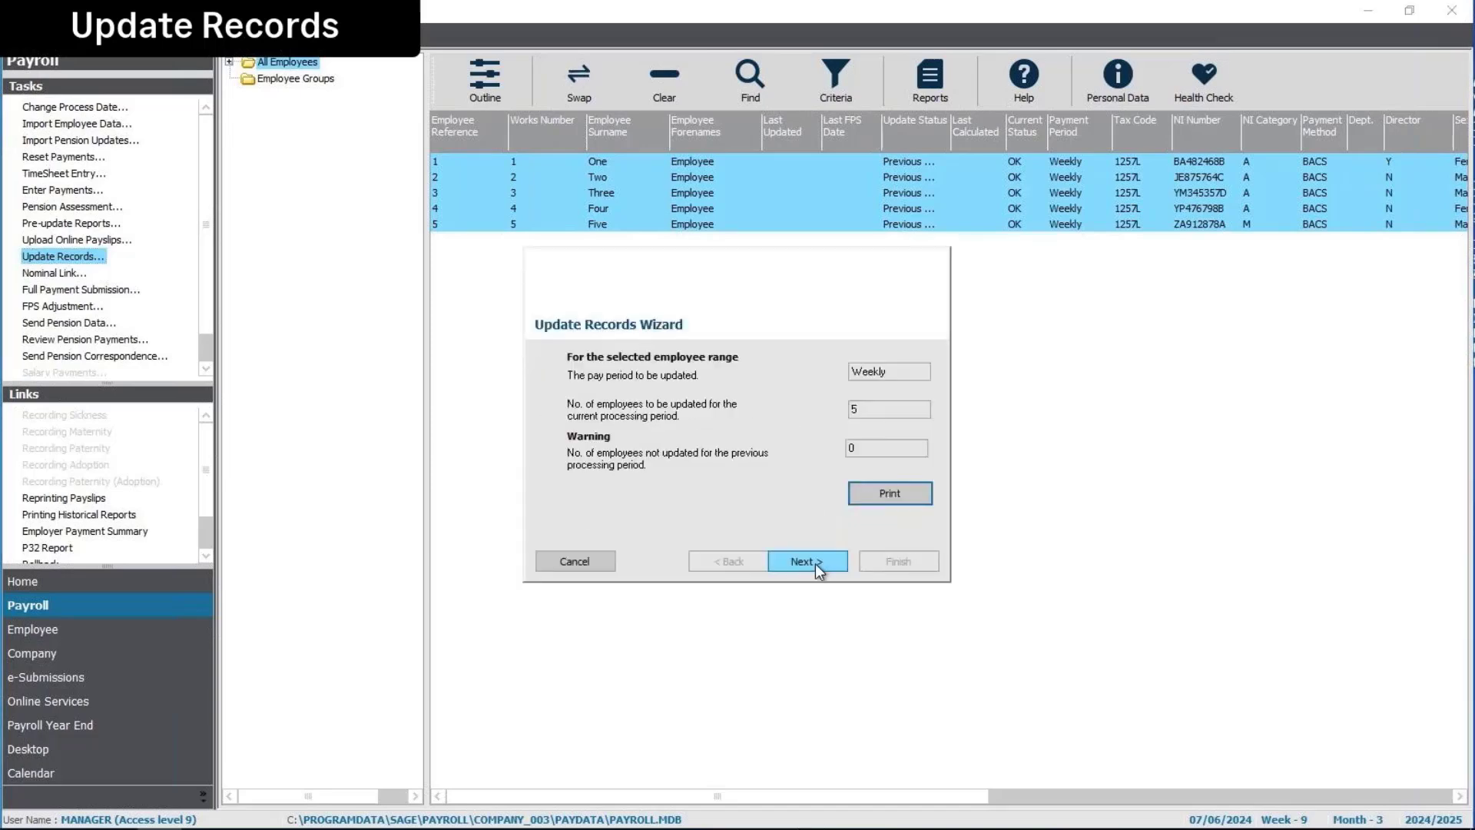
left_click(806, 561)
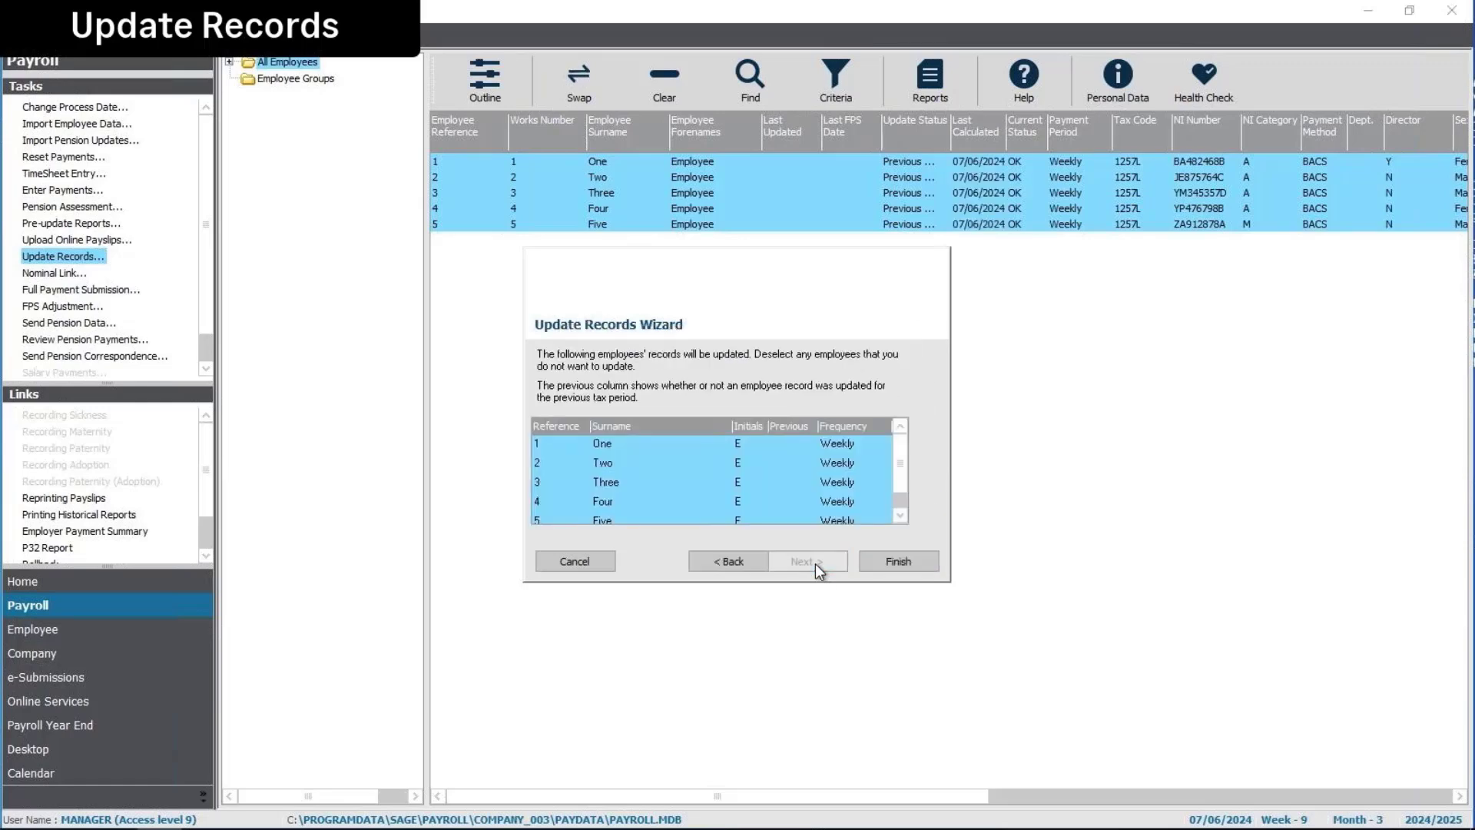
left_click(899, 561)
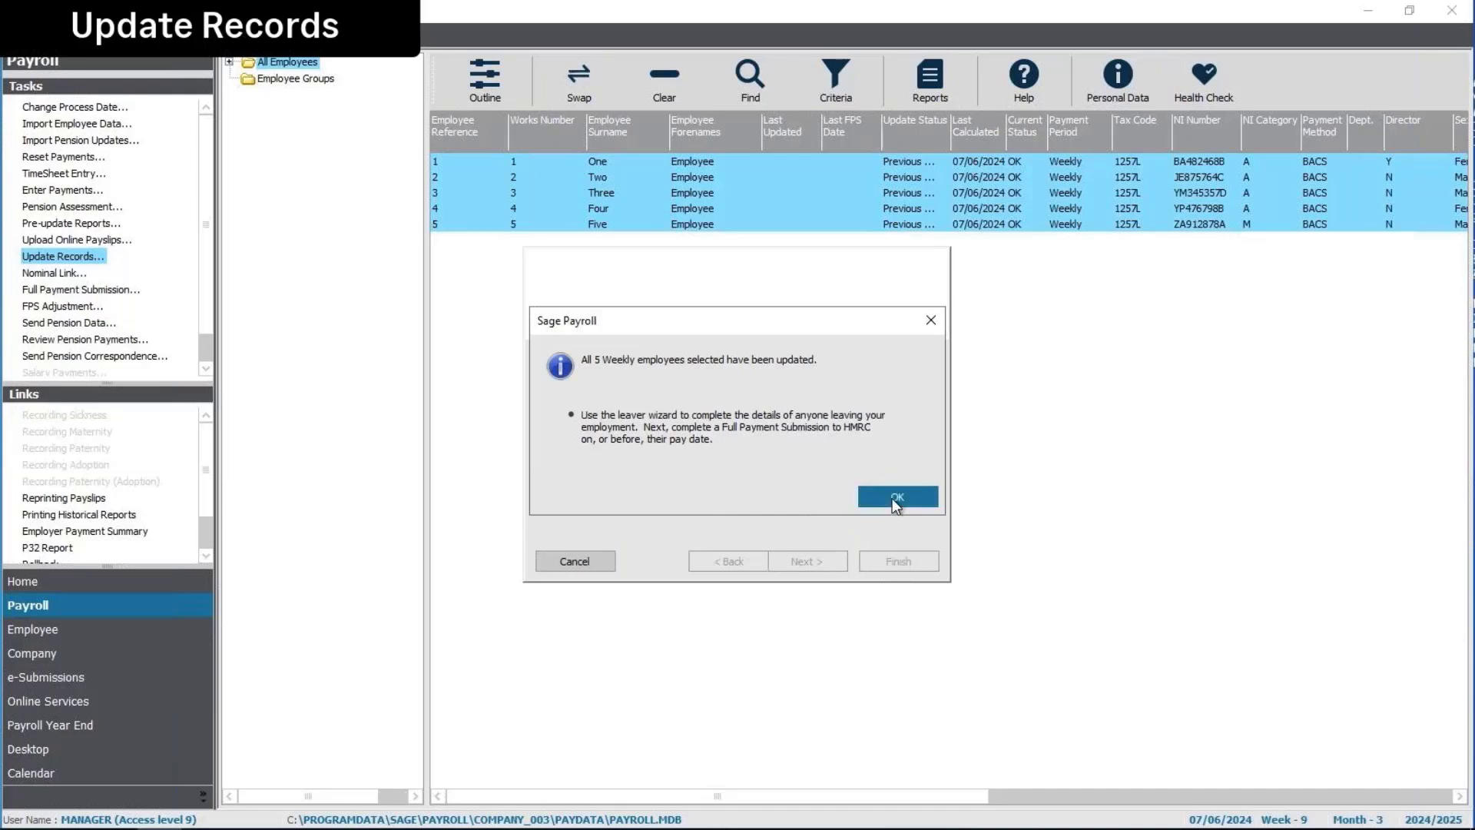
left_click(895, 496)
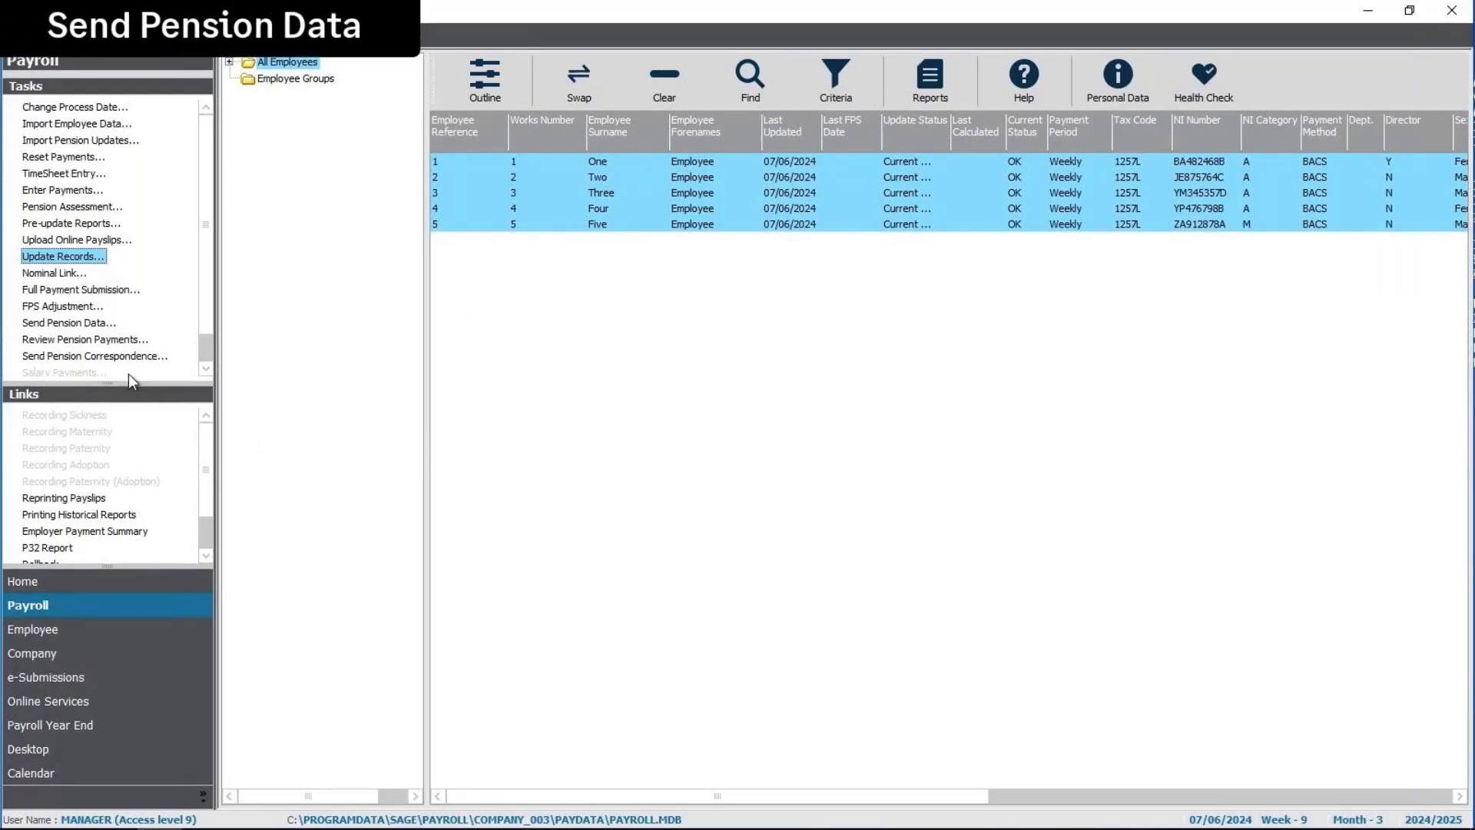
Open Send Pension Data full-screen to show the NEST submission: 3 enrolments, 3 contributions, £98.66
left_click(76, 329)
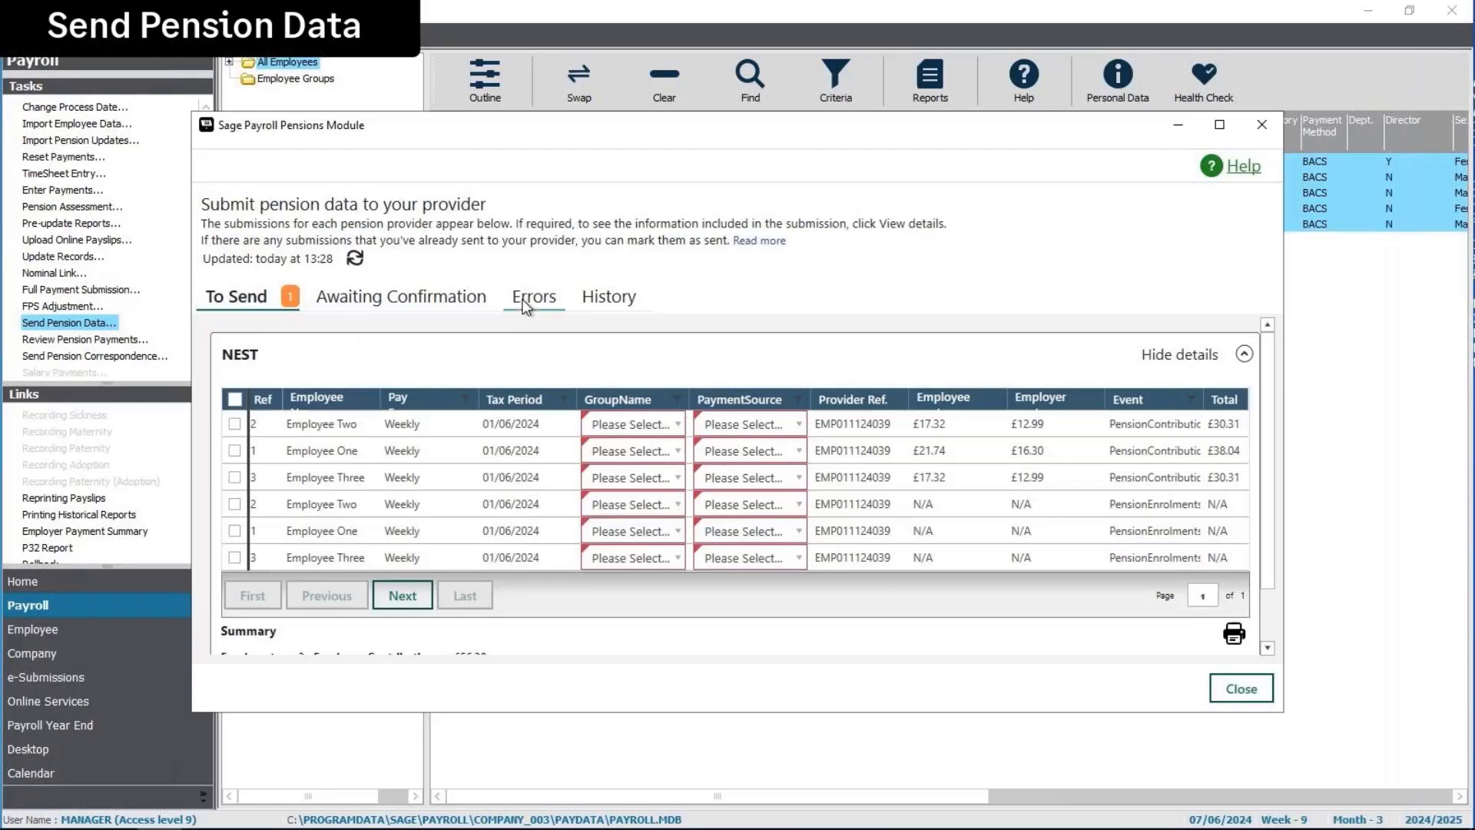
left_click(1221, 127)
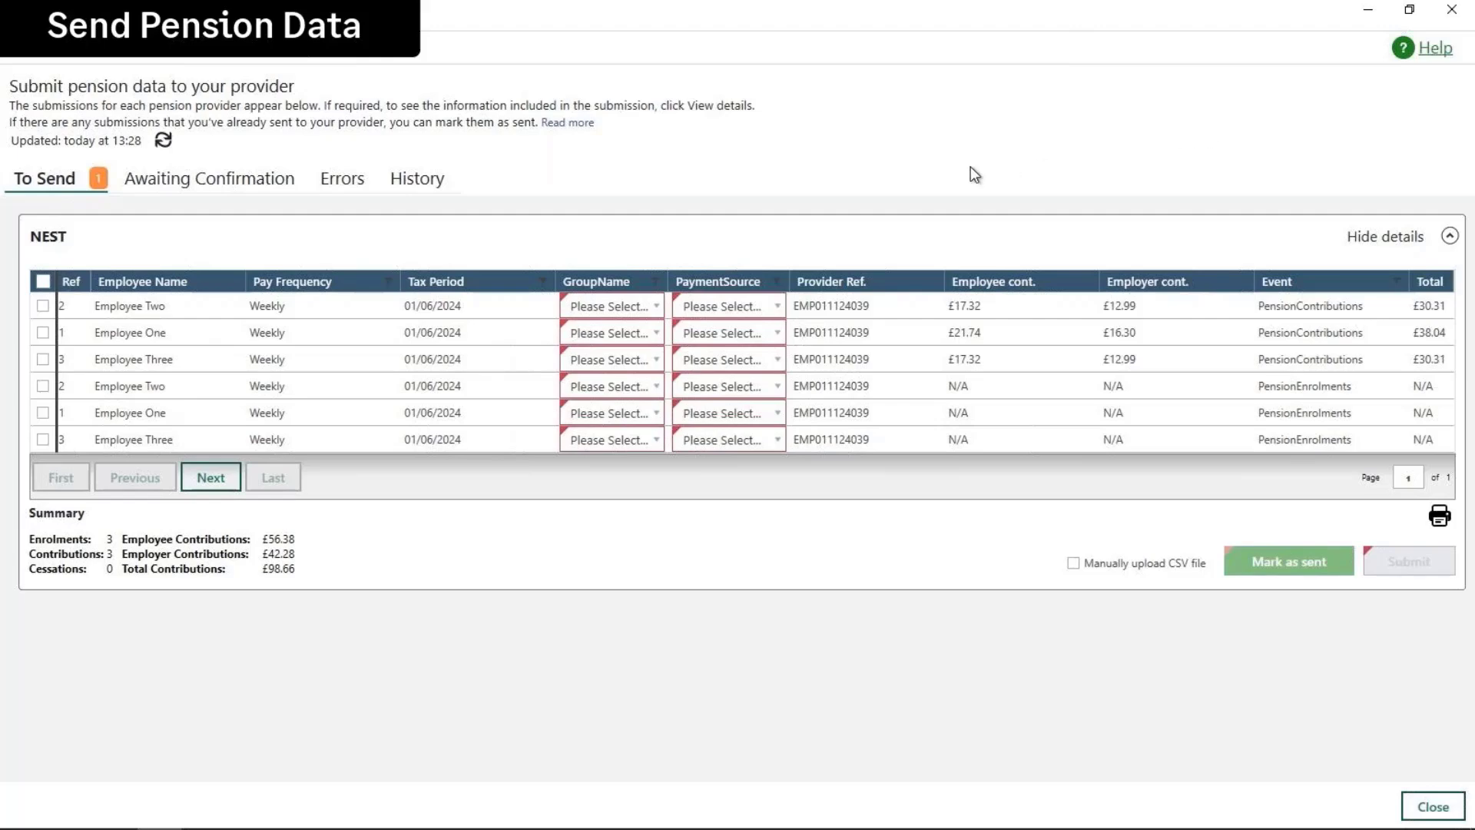
Set Employee Two's row to the Weekly Pay group and Source 1 payment source
left_click(655, 312)
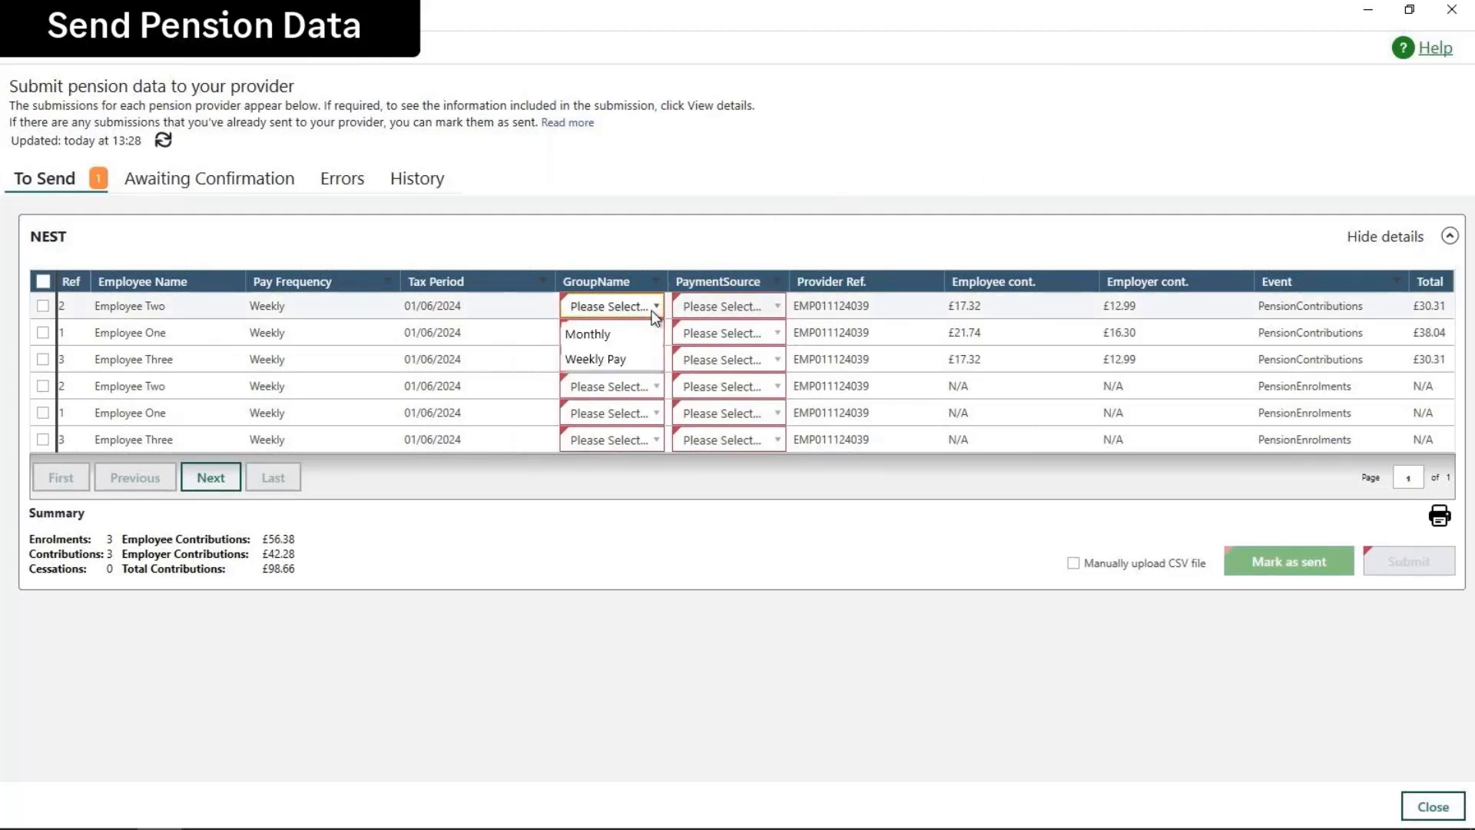
left_click(613, 359)
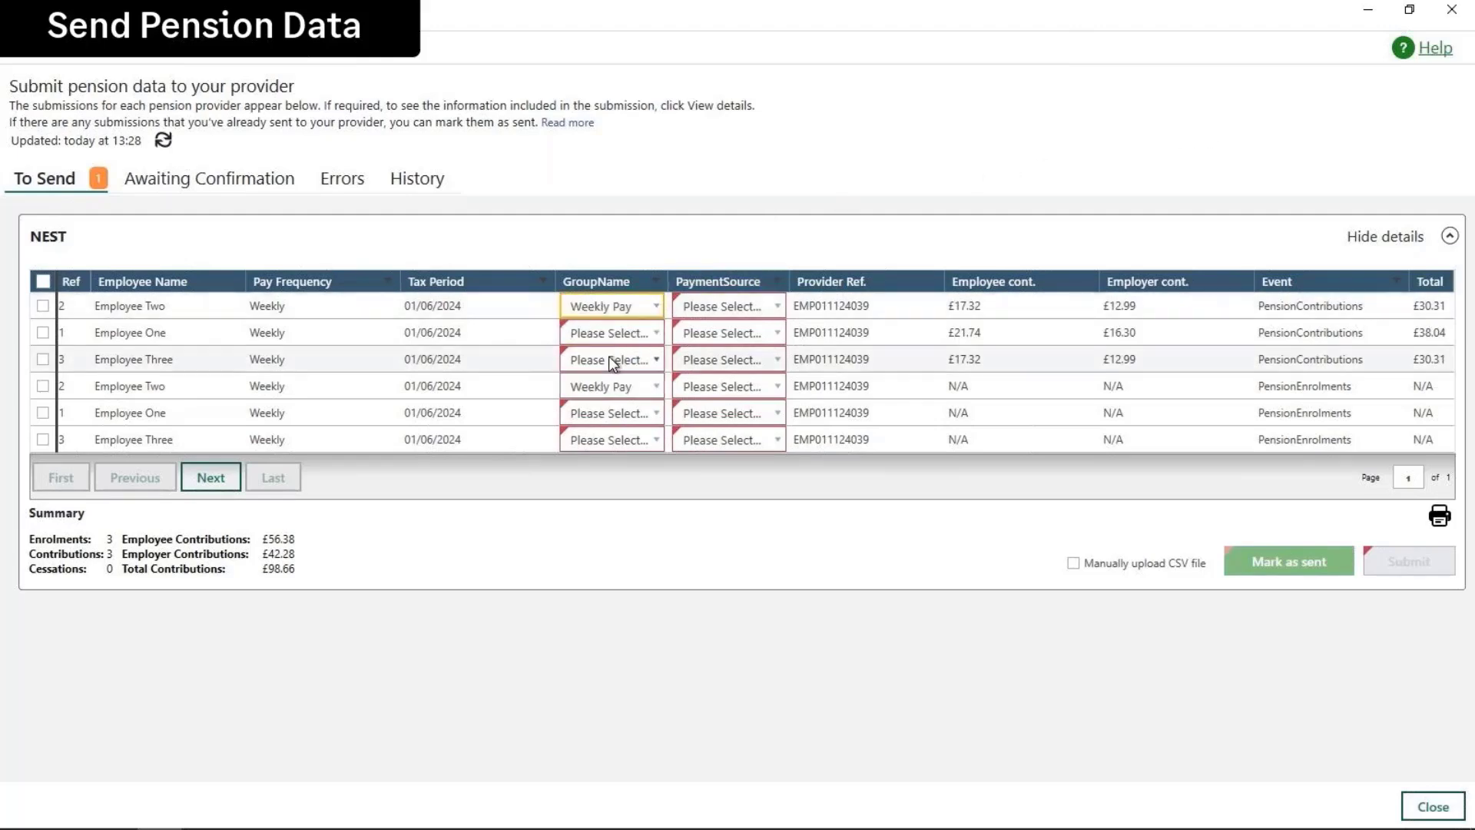
left_click(755, 309)
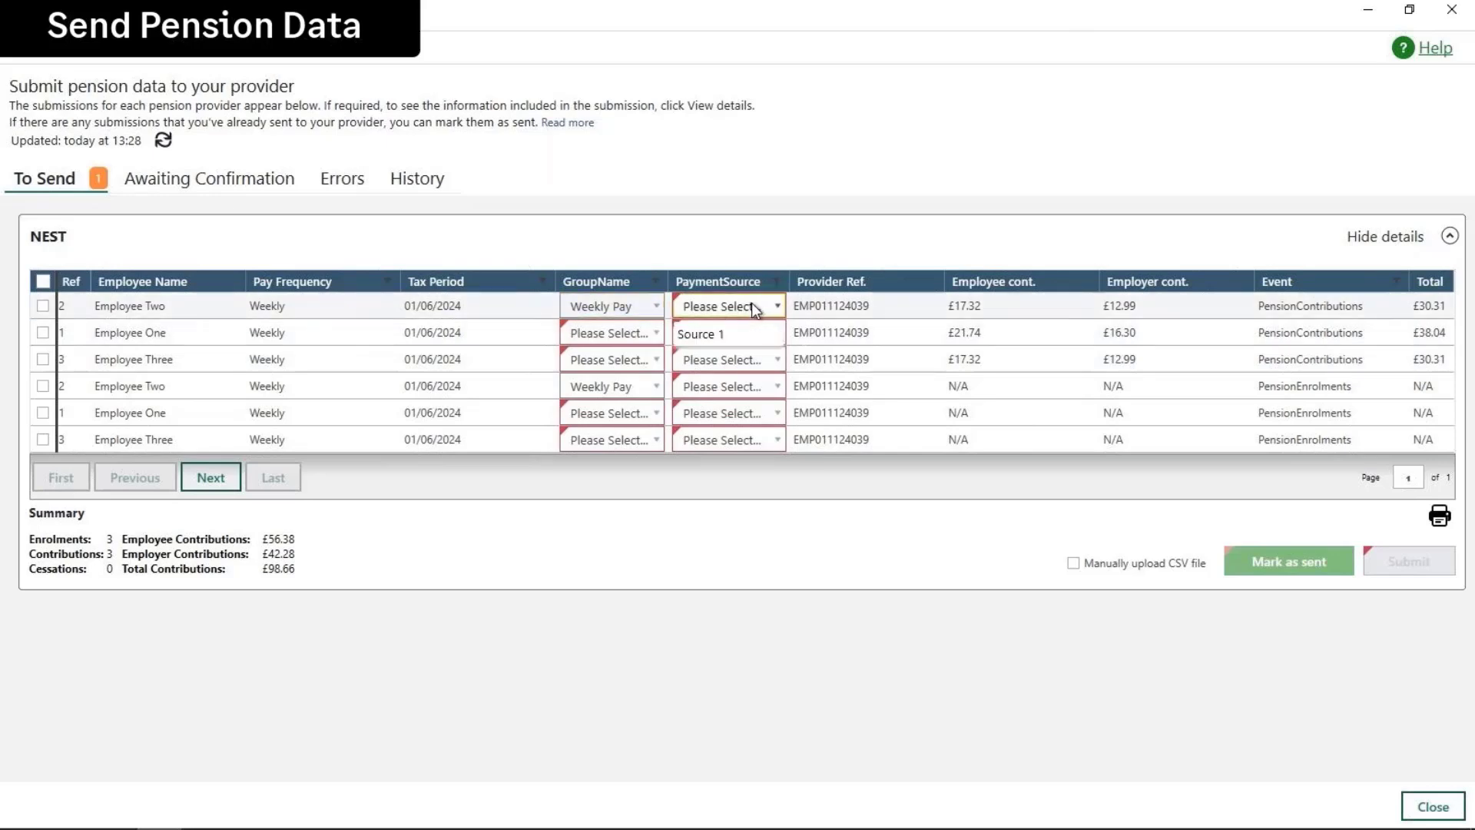
left_click(725, 334)
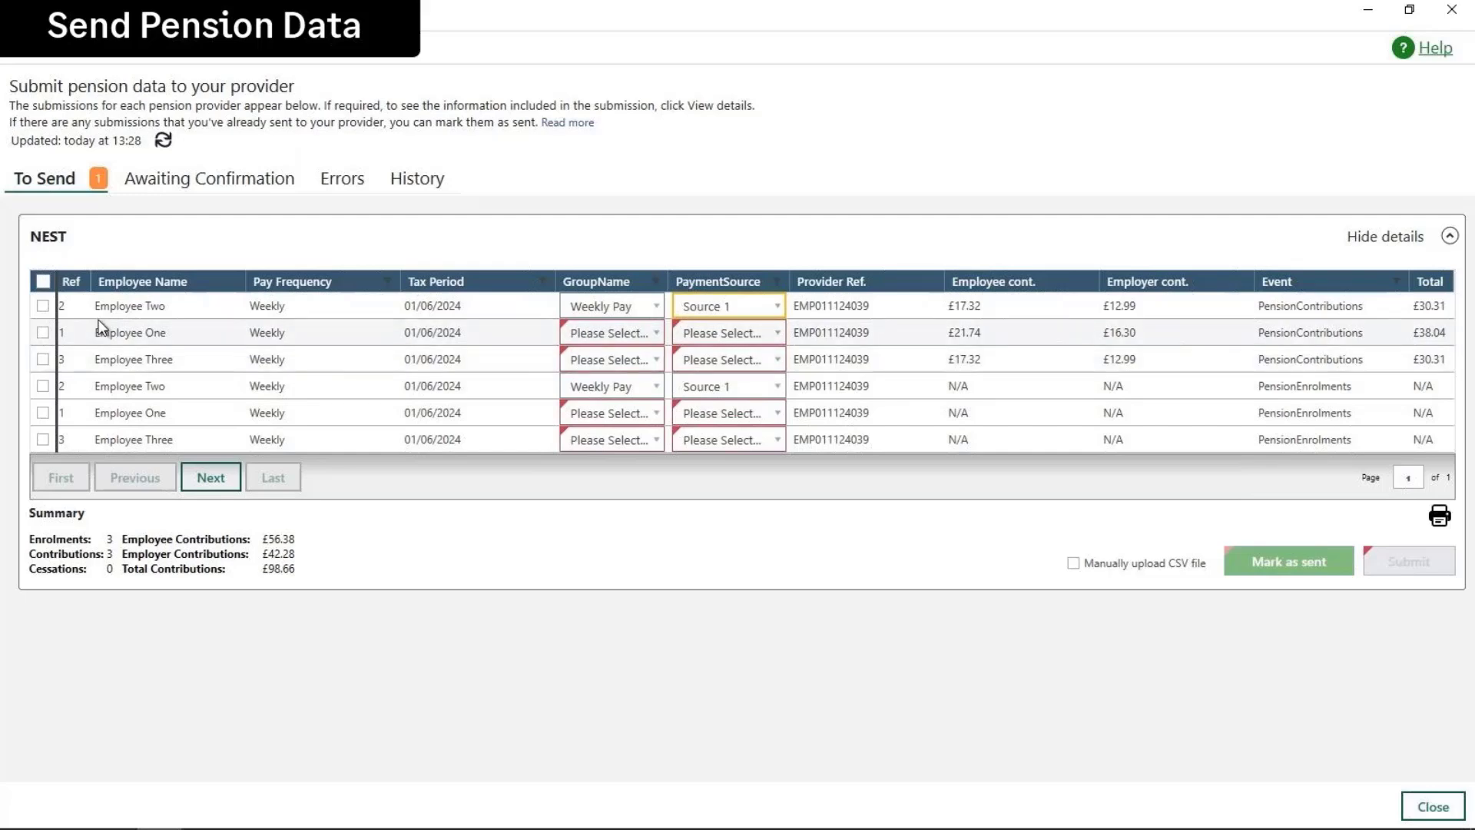
Select all six NEST rows and set them to Weekly Pay group and Source 1
left_click(42, 281)
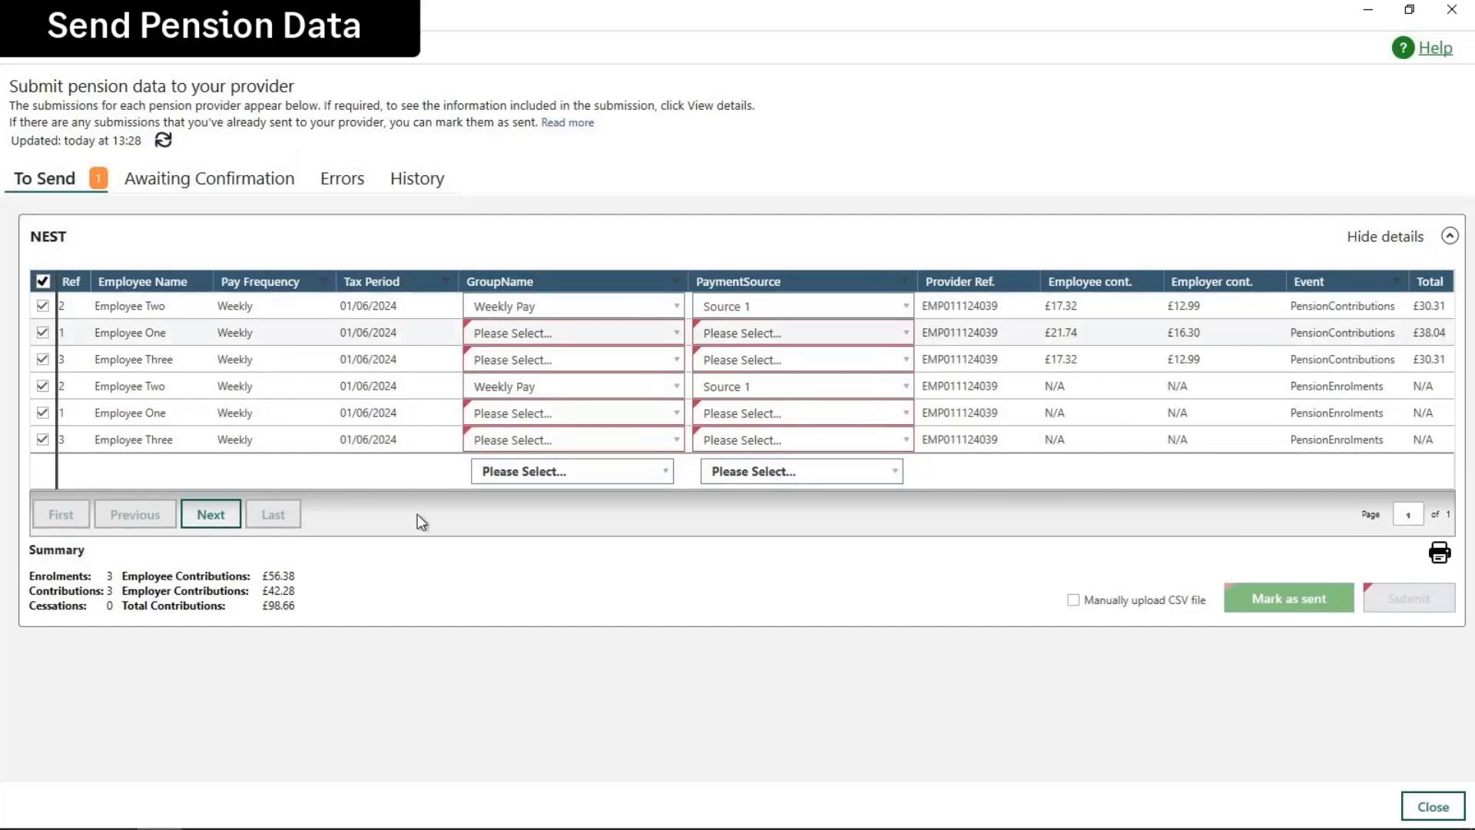
left_click(566, 477)
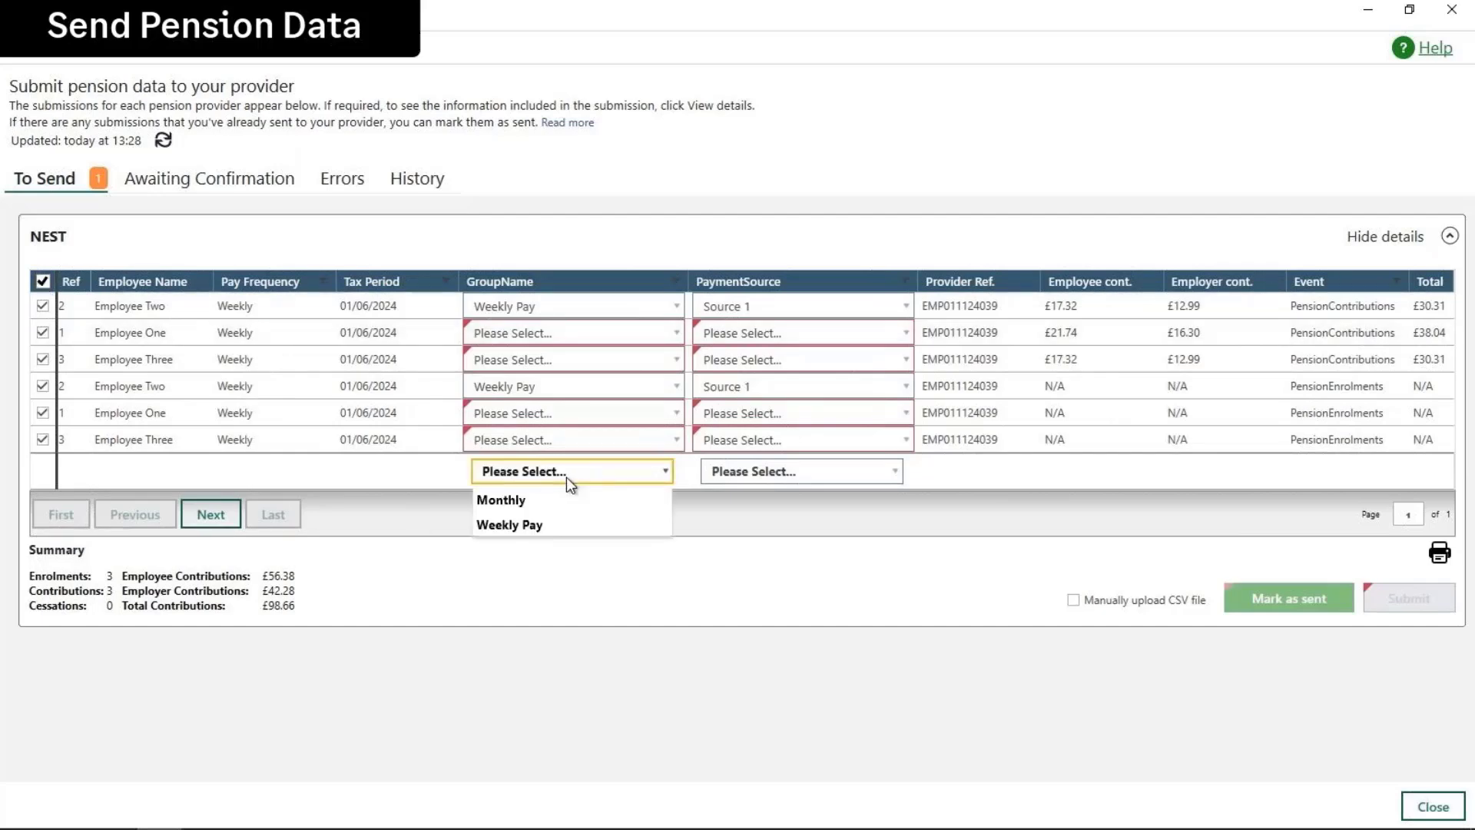
left_click(526, 524)
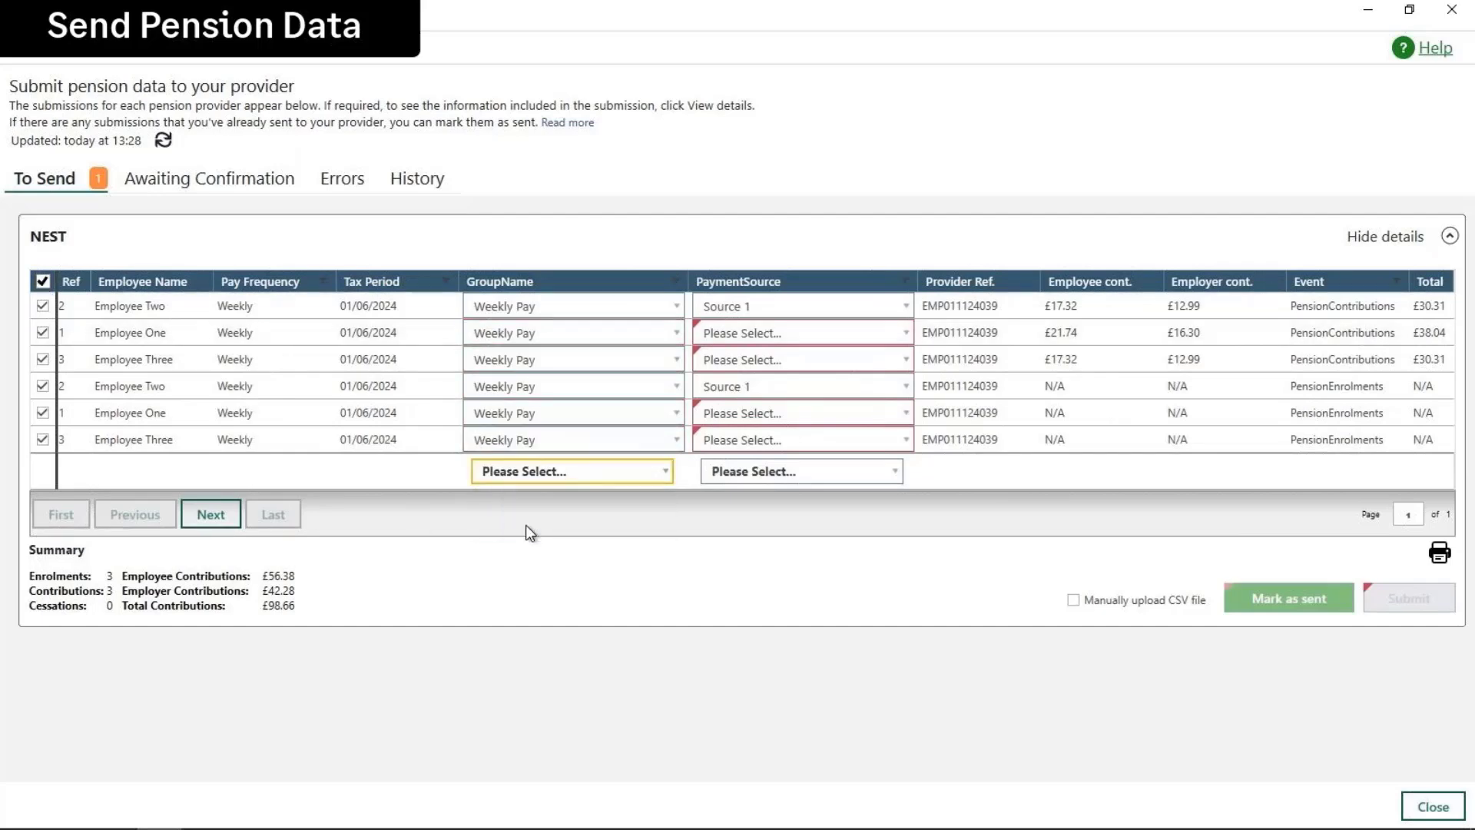
left_click(774, 472)
left_click(733, 499)
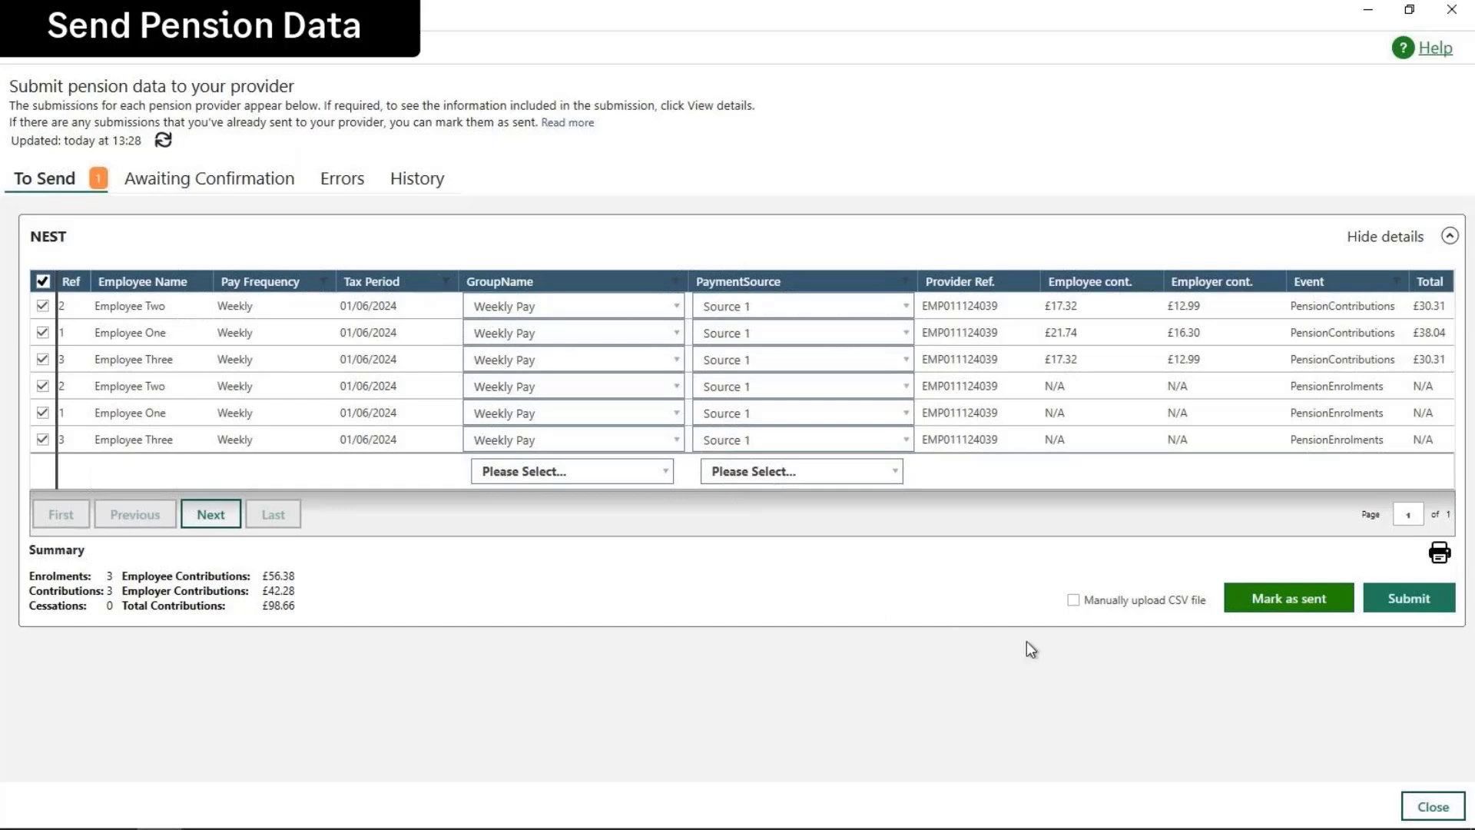
Submit the NEST data and confirm it appears under Awaiting Confirmation, preparing data
left_click(1412, 609)
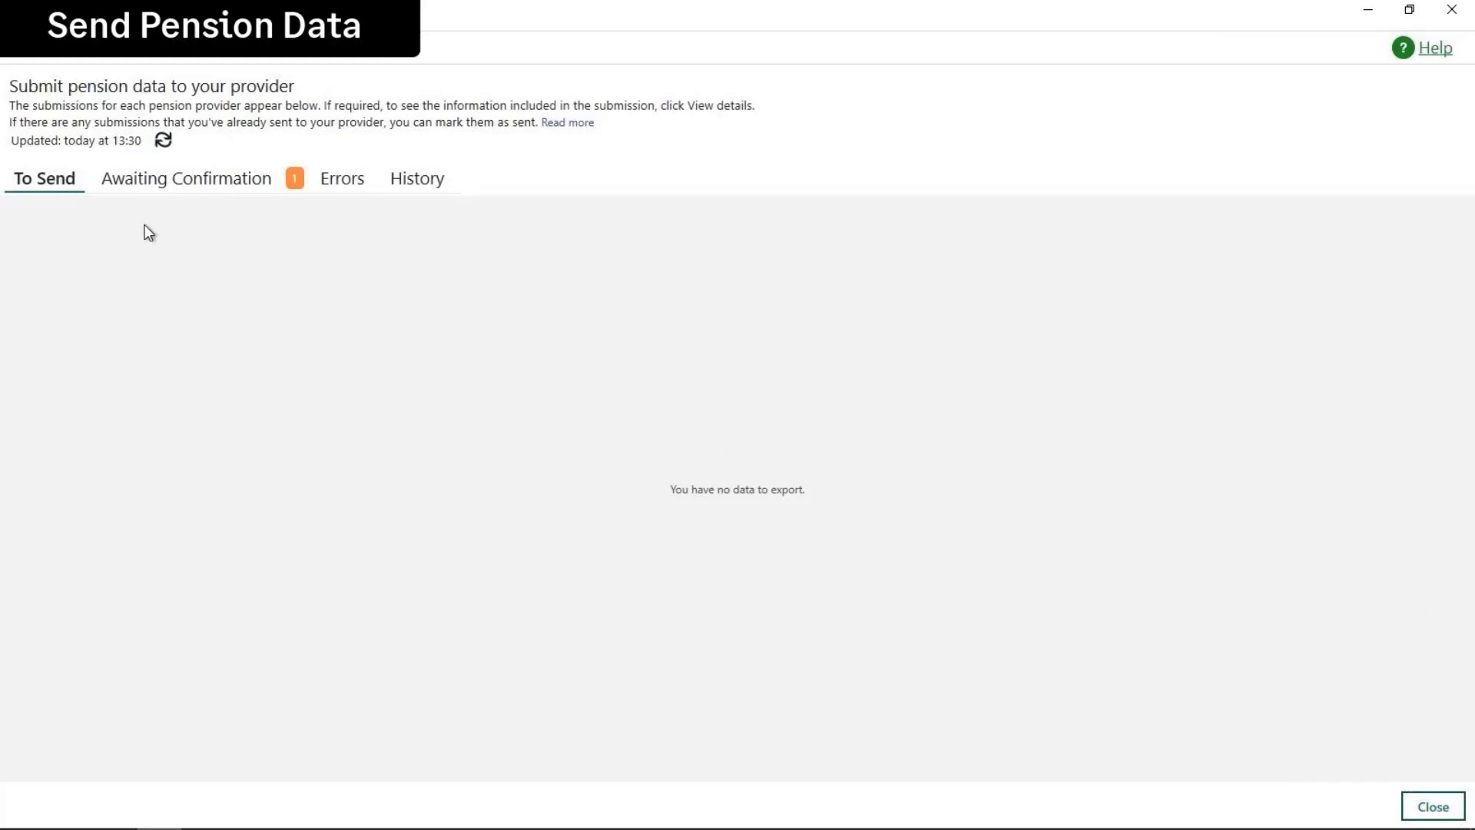
left_click(160, 183)
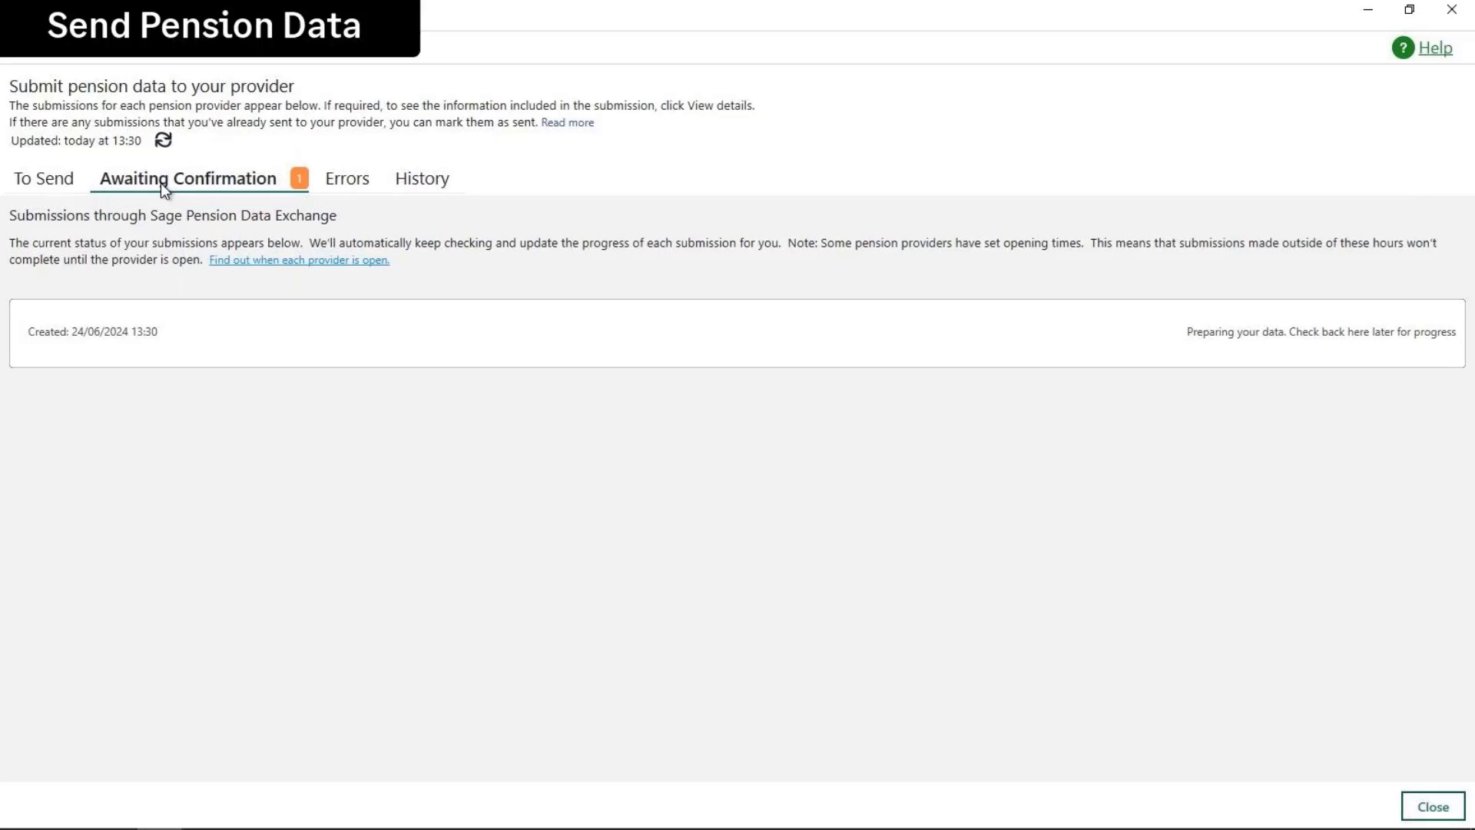
Refresh the NEST submission status, reopen past the already-exporting warning, and check it's still preparing
left_click(163, 142)
left_click(1429, 813)
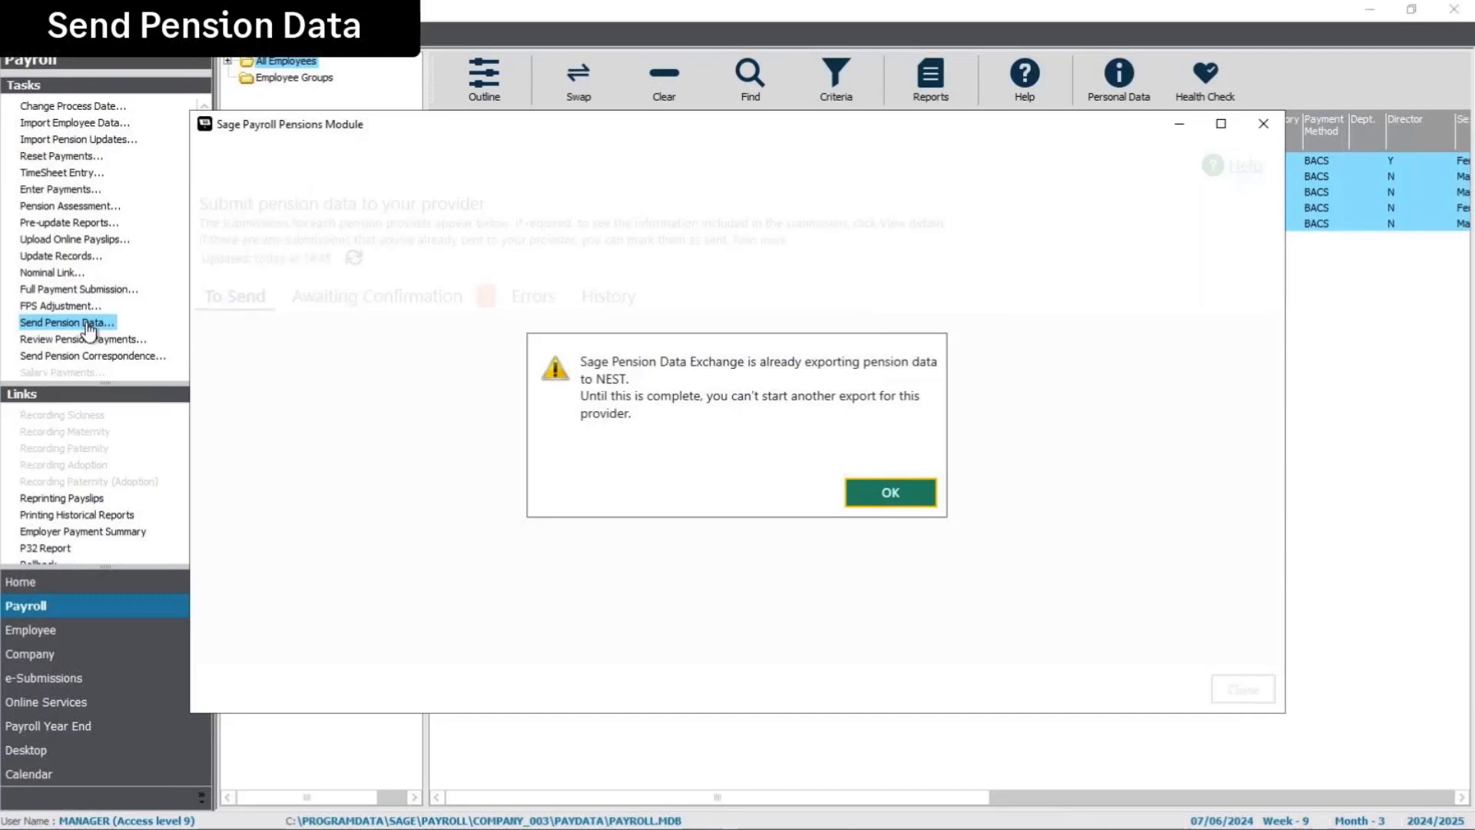
left_click(894, 494)
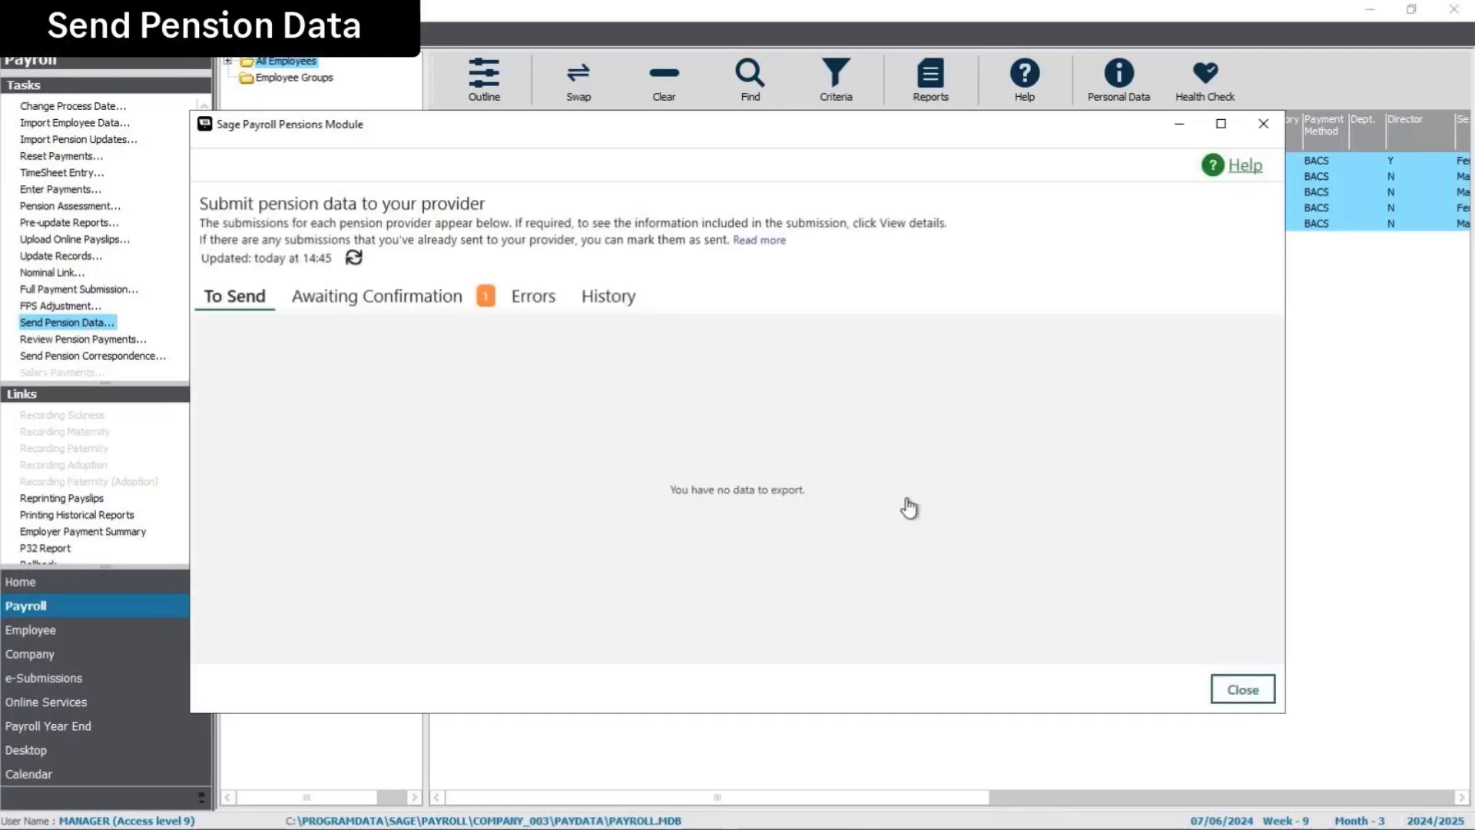
left_click(396, 304)
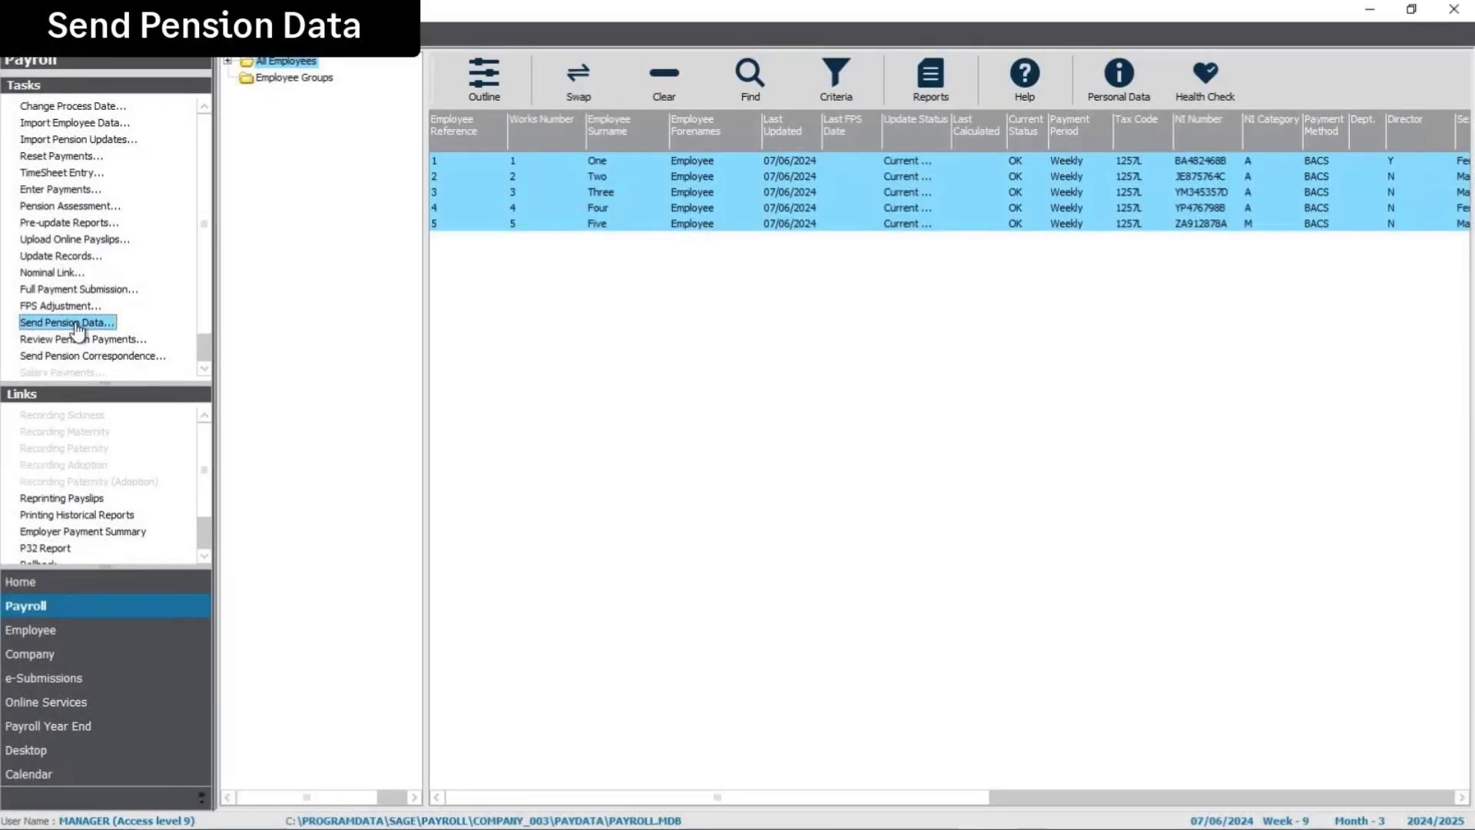
Review the NEST entry's details in the History tab showing Sent direct, then close the window
left_click(76, 323)
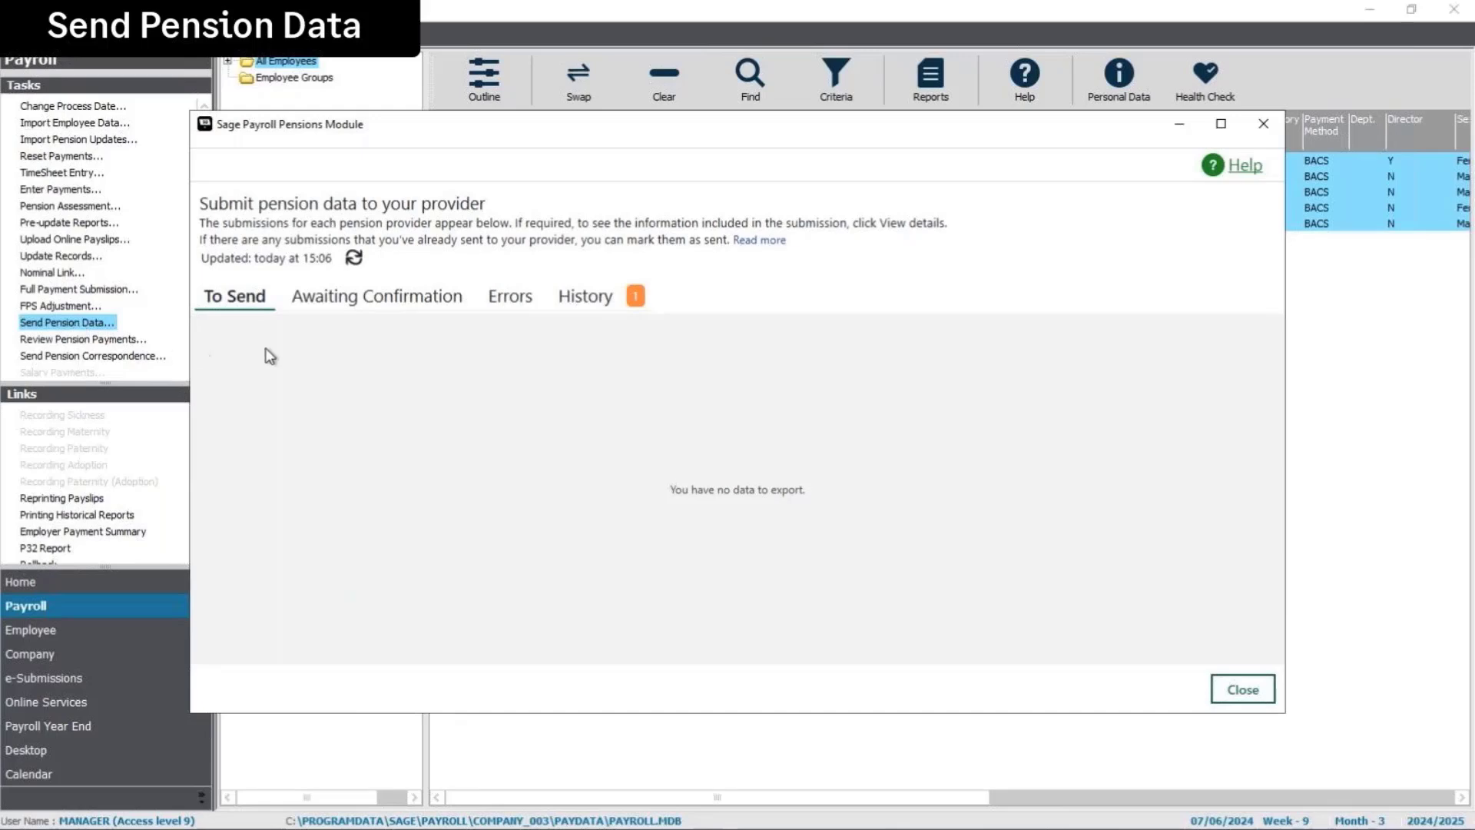
left_click(586, 301)
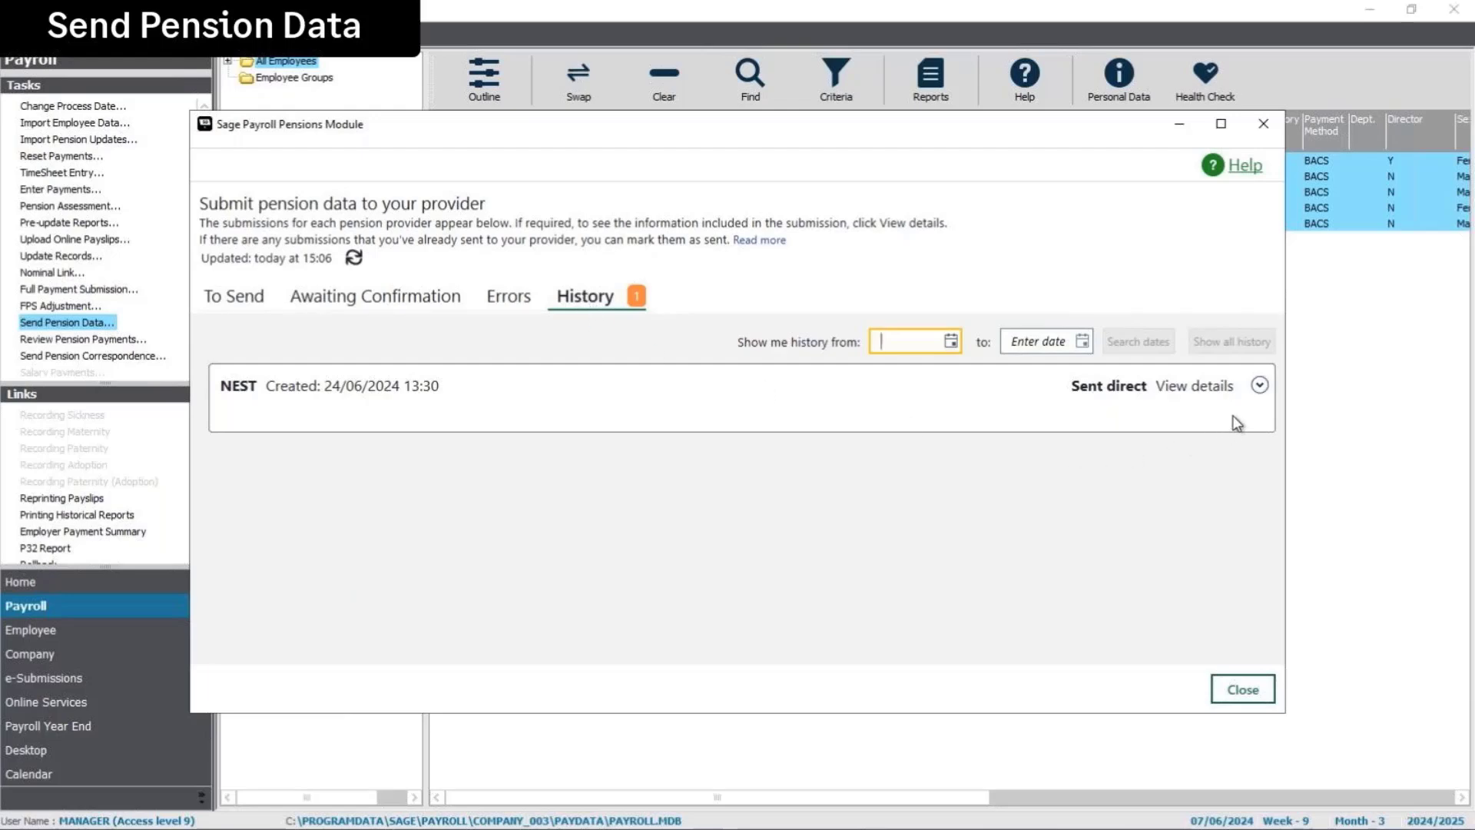
left_click(1257, 389)
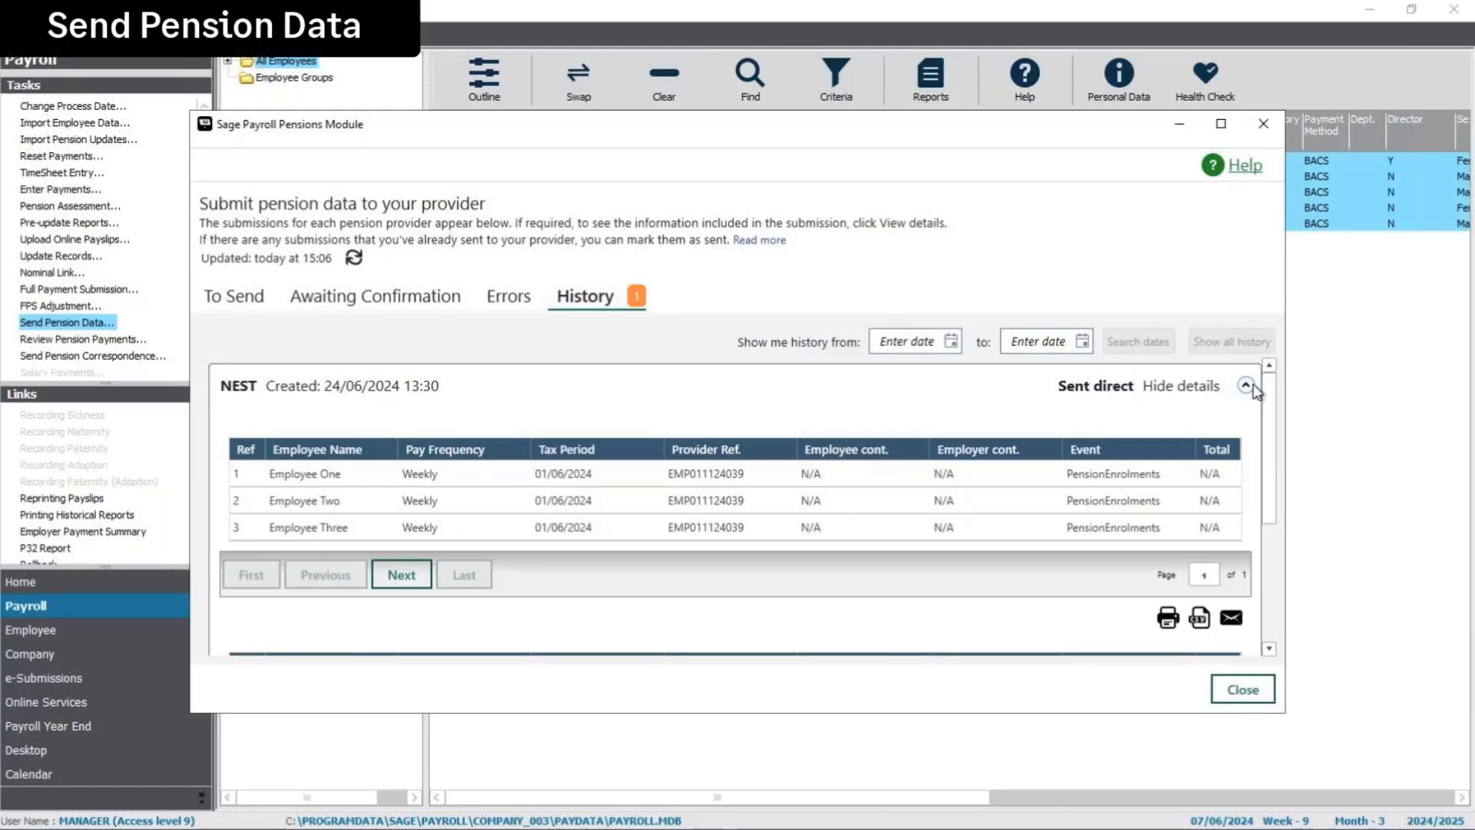
left_click_drag(1272, 435, 1277, 528)
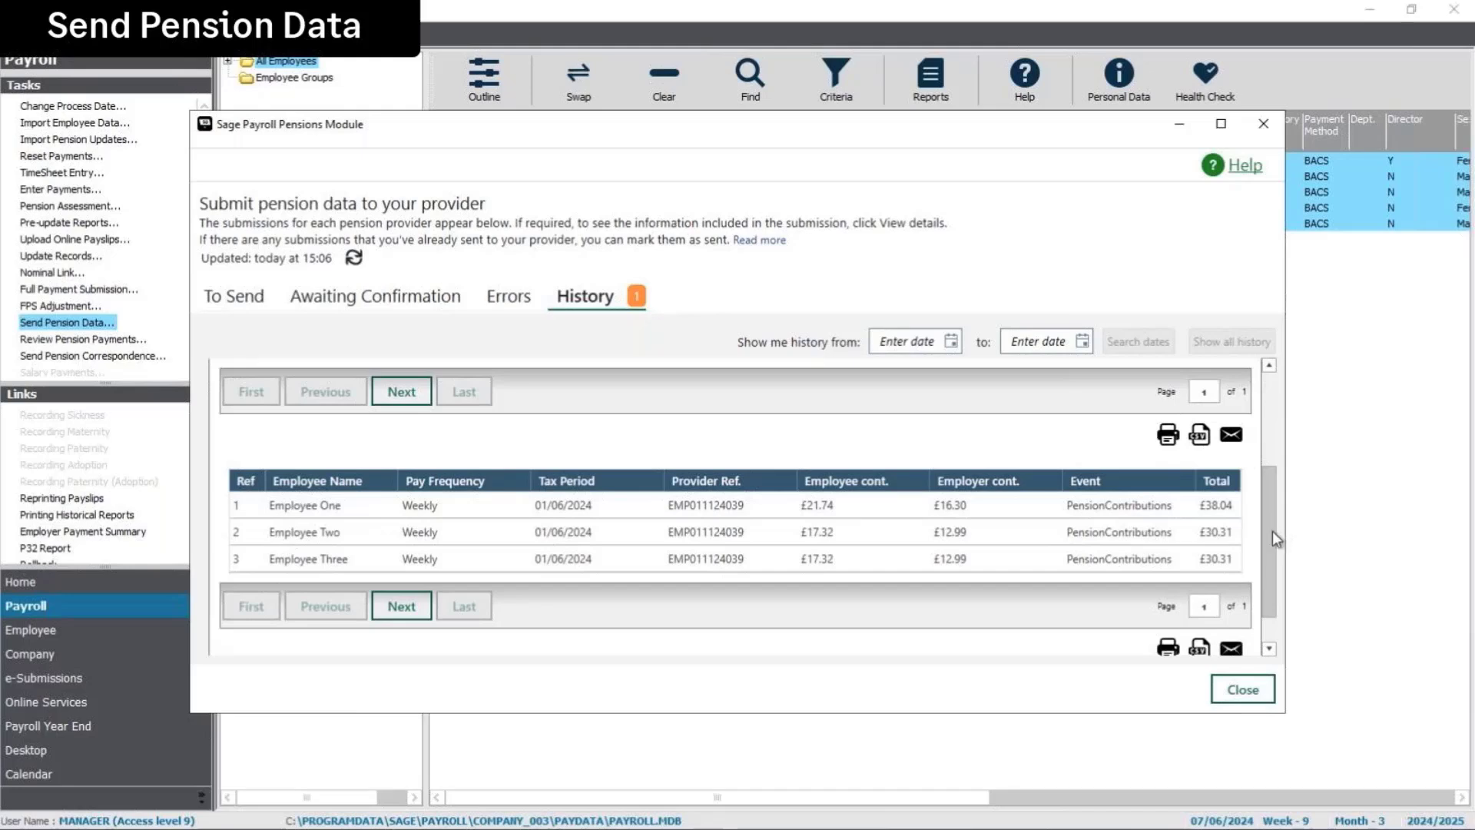
left_click_drag(1273, 532, 1266, 399)
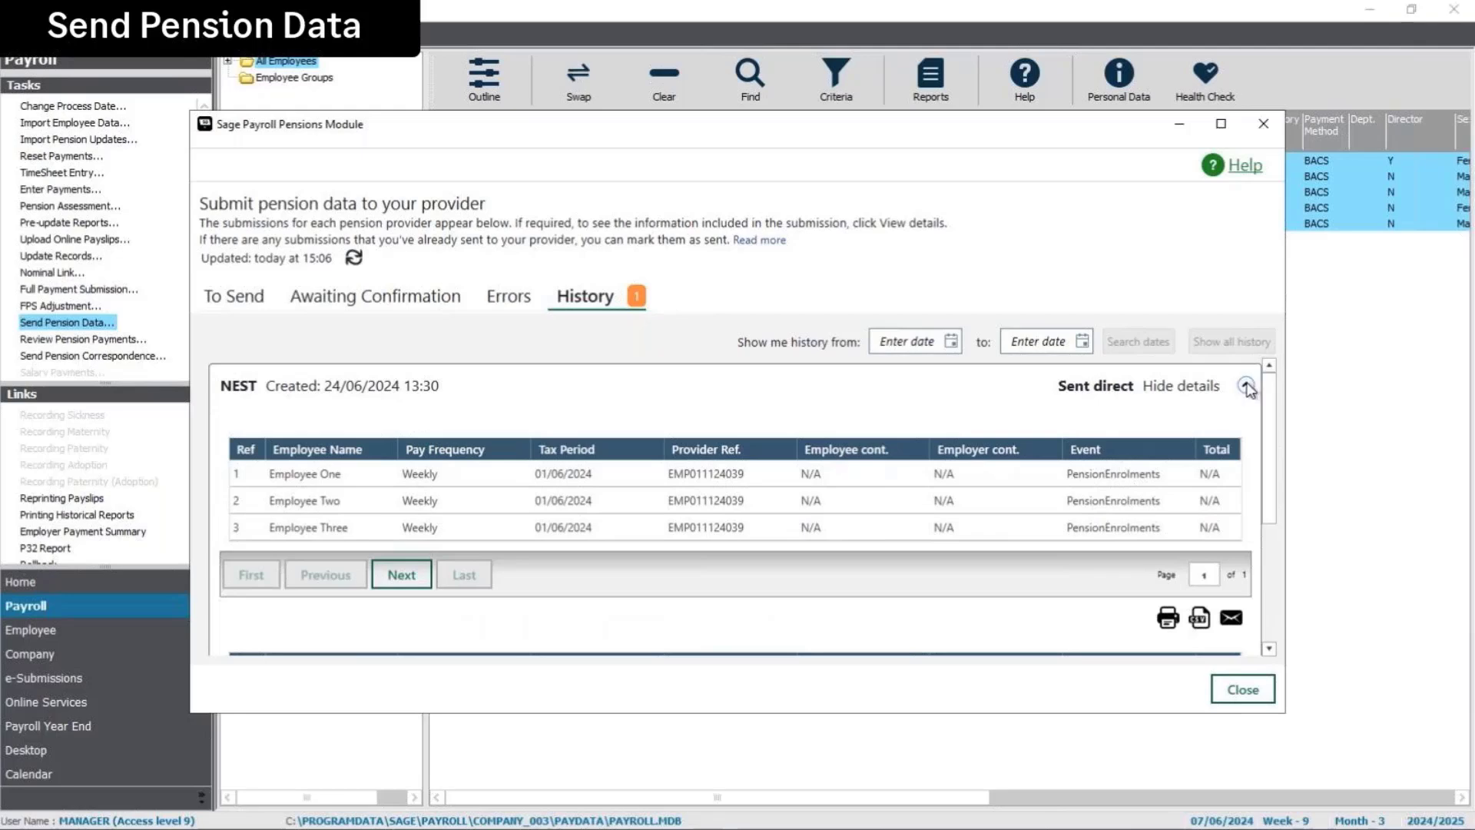
left_click(1247, 386)
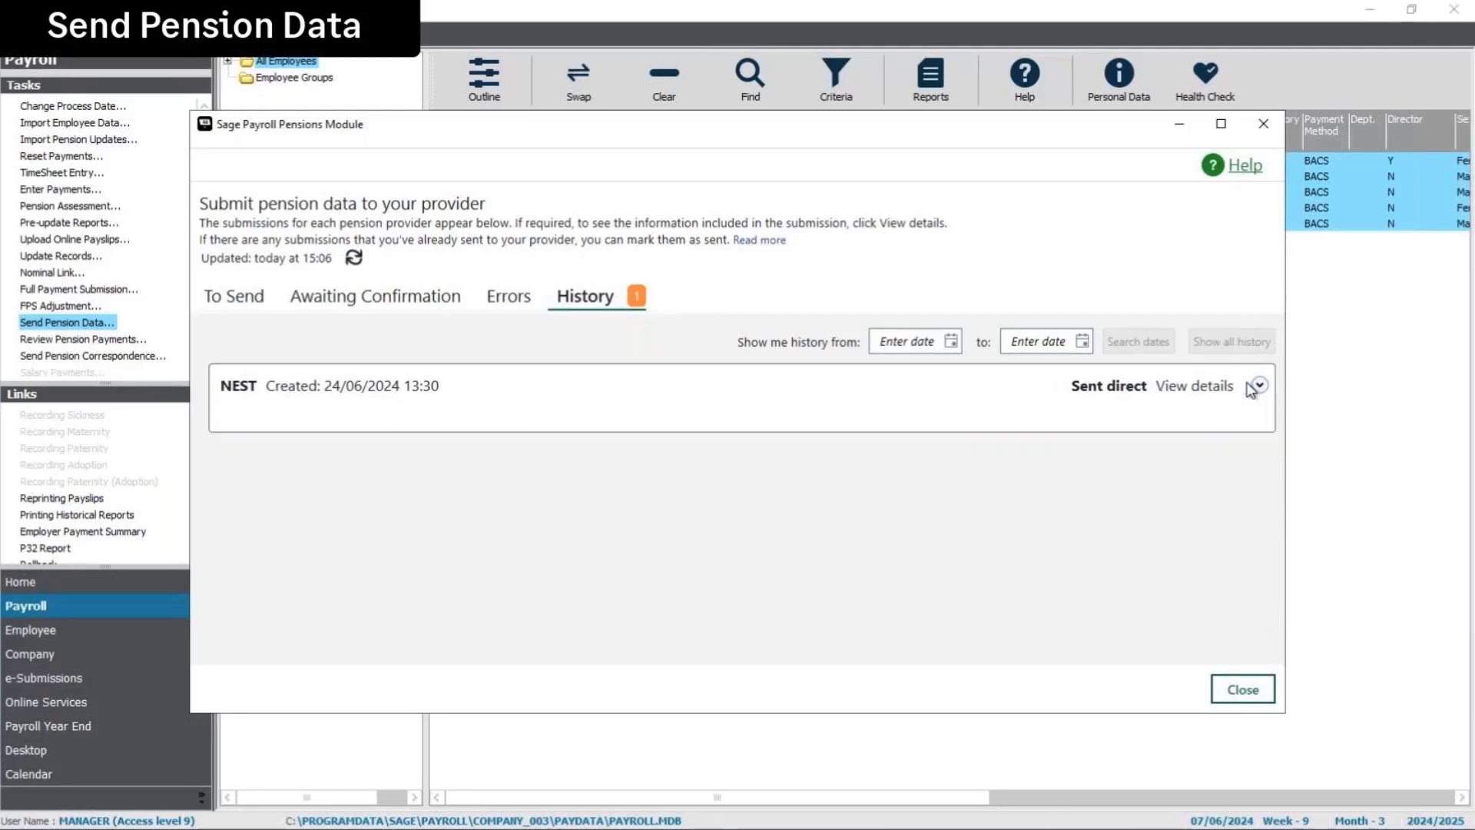
left_click(1251, 691)
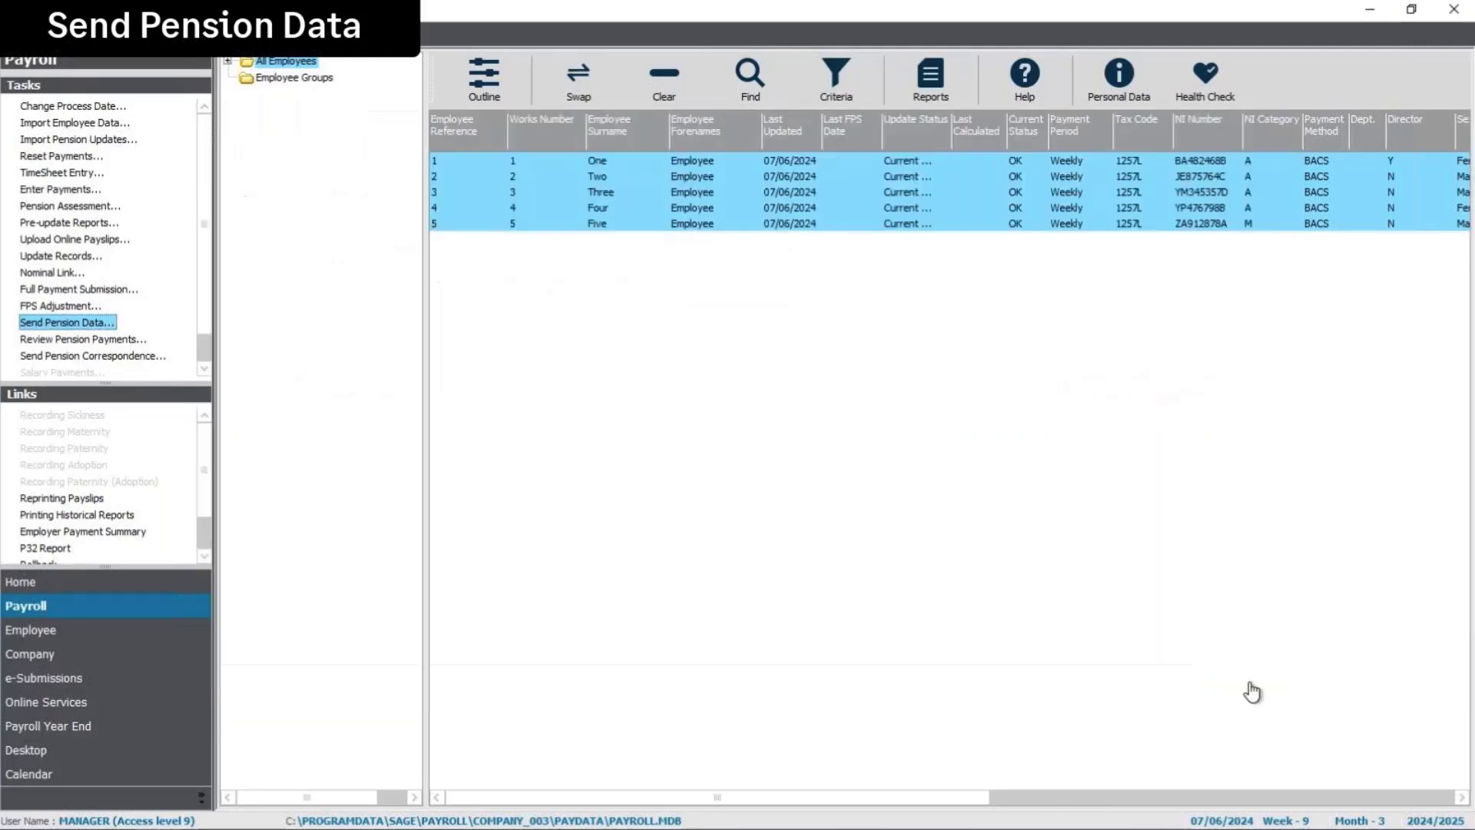